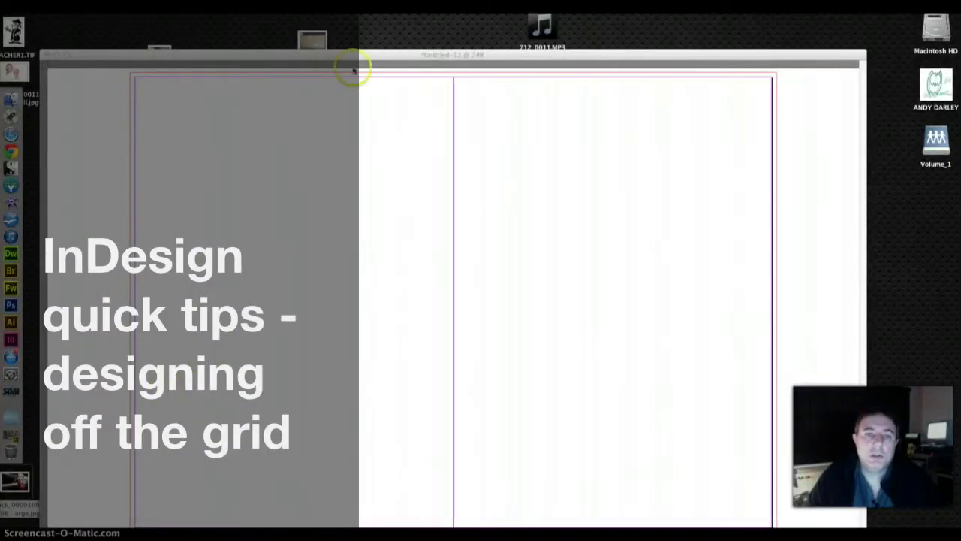
Step: Bring the untitled document with its blank two-page spread to the front
{"action": "left_click", "coordinate": [353, 70]}
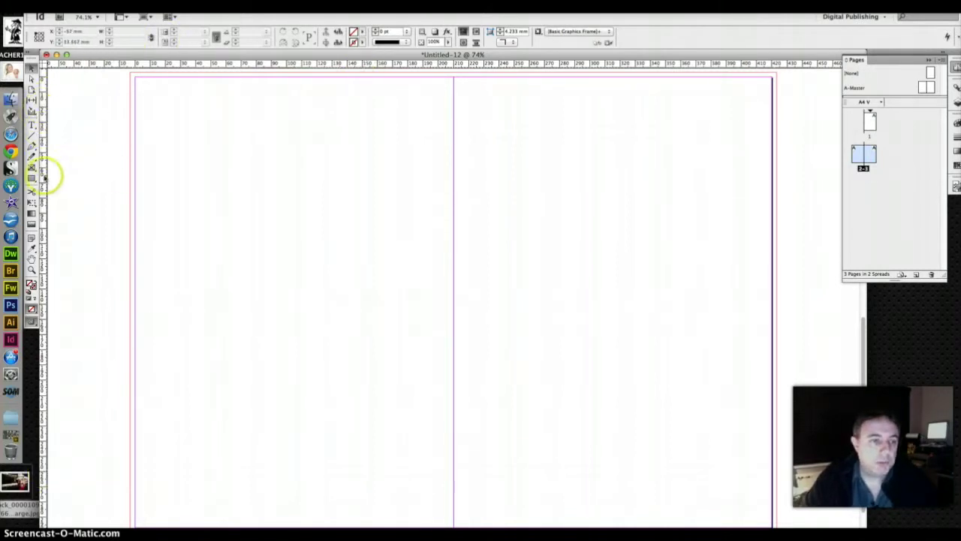
Step: Draw a 426 × 303 mm graphics frame over the whole spread into the bleed, then zoom out
{"action": "left_click", "coordinate": [31, 167]}
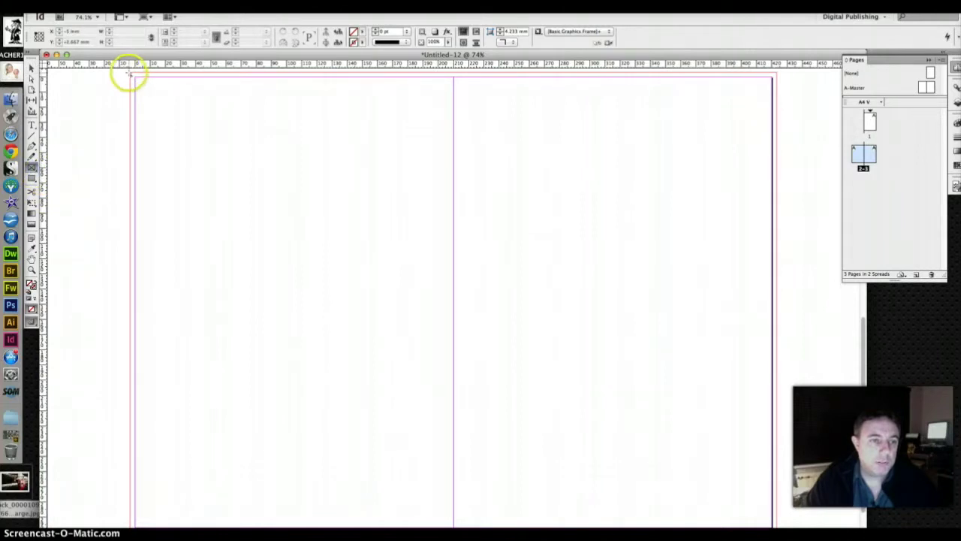
{"action": "left_click_drag", "start_coordinate": [132, 75], "coordinate": [776, 504]}
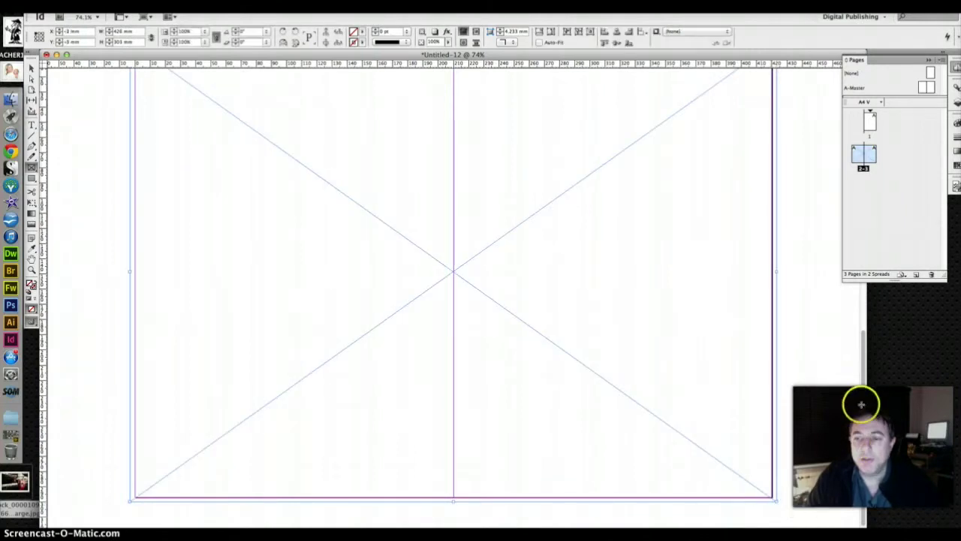
{"action": "left_click_drag", "start_coordinate": [863, 404], "coordinate": [864, 393]}
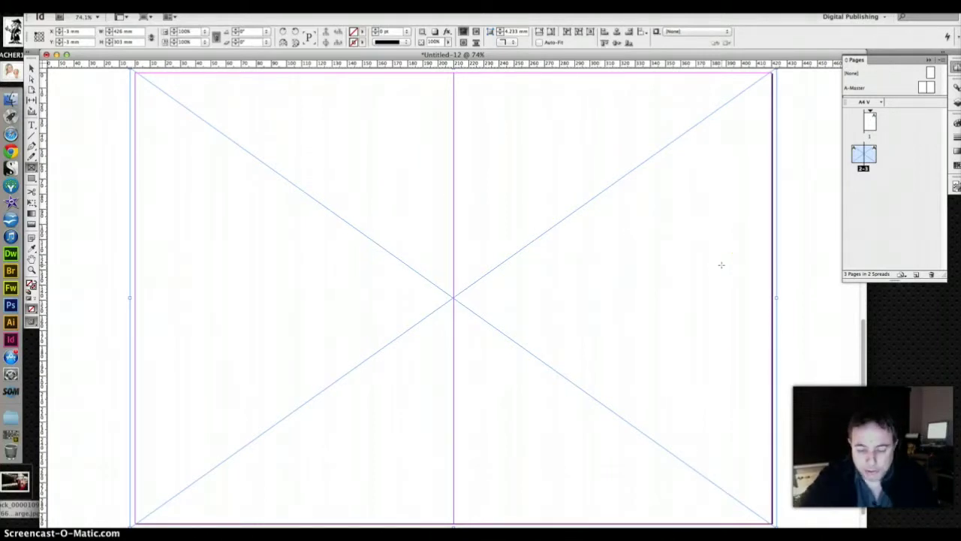
{"action": "key", "text": "super+minus"}
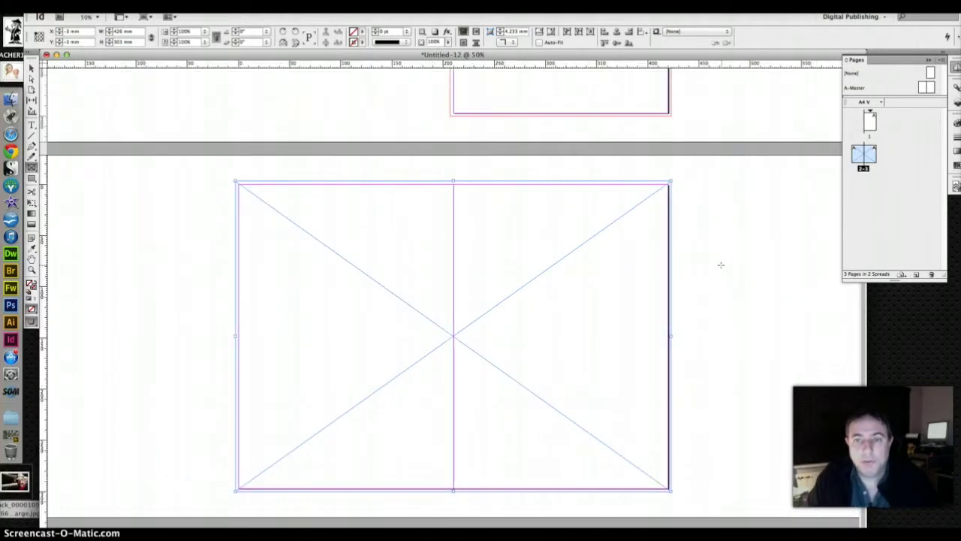
Step: Place the cowboy JPG from the desktop into the spread-wide frame
{"action": "scroll", "coordinate": [721, 253], "scroll_direction": "up", "scroll_amount": 3}
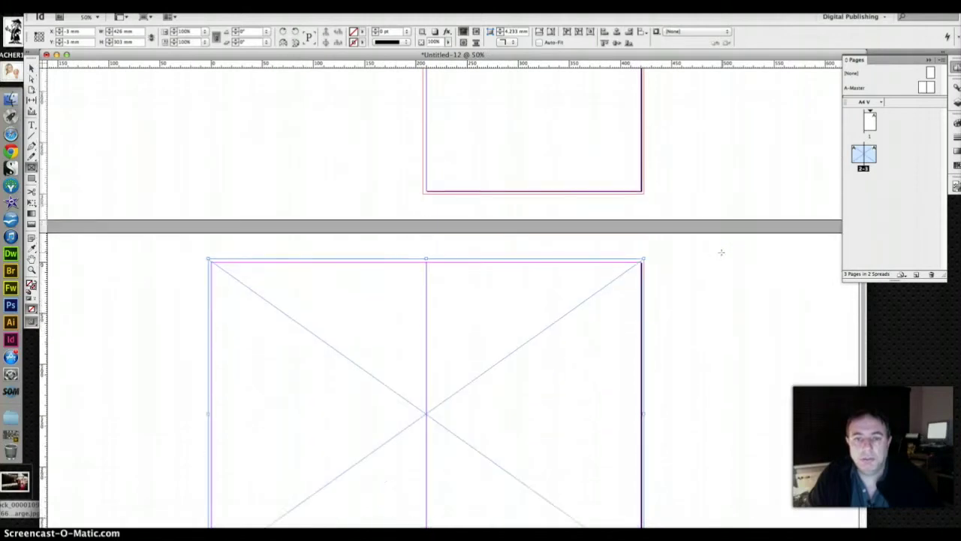
{"action": "scroll", "coordinate": [720, 252], "scroll_direction": "down", "scroll_amount": 3}
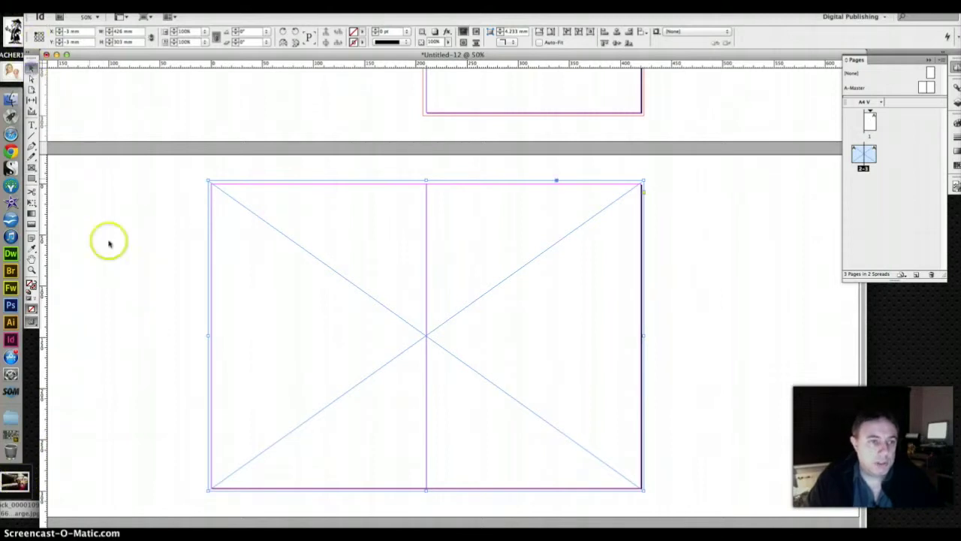
{"action": "left_click_drag", "start_coordinate": [15, 481], "coordinate": [419, 326]}
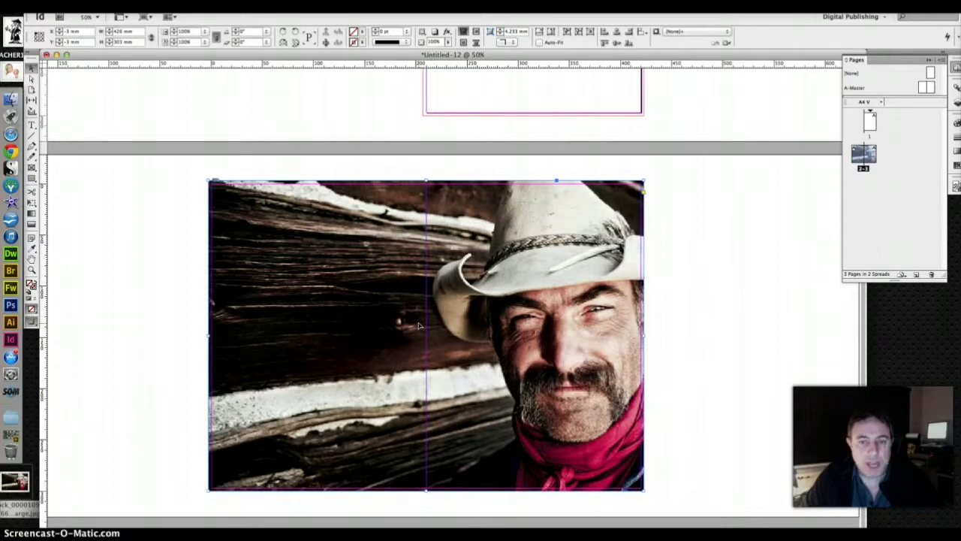
Step: Fit the cowboy photo proportionally to its frame and lock the frame
{"action": "left_click", "coordinate": [414, 322]}
{"action": "left_click", "coordinate": [32, 66]}
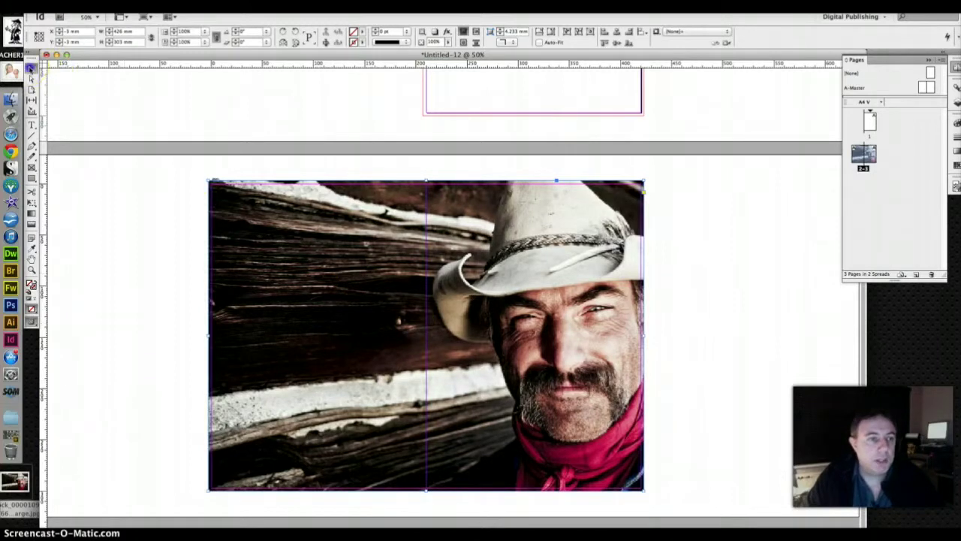
{"action": "left_click", "coordinate": [328, 294]}
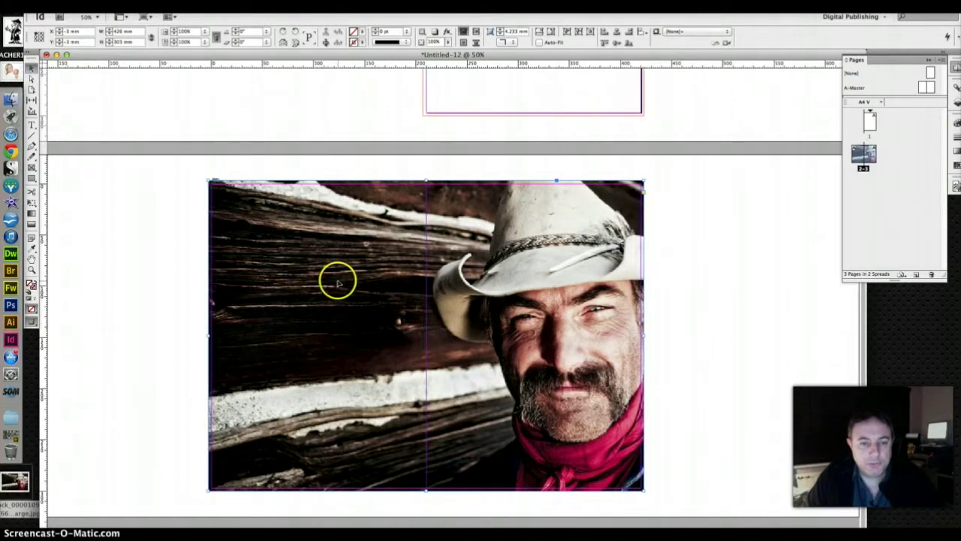
{"action": "scroll", "coordinate": [337, 279], "scroll_direction": "left", "scroll_amount": 3}
{"action": "right_click", "coordinate": [337, 280]}
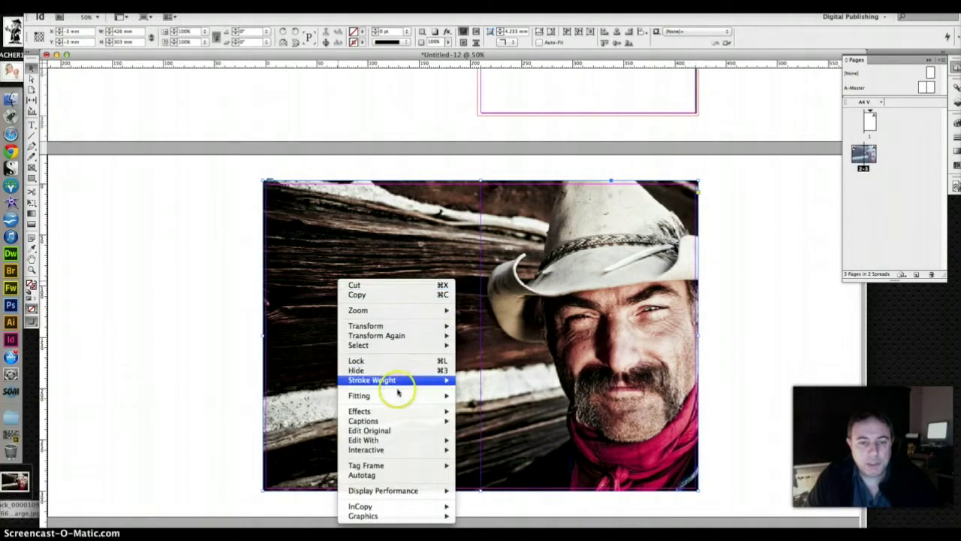
{"action": "mouse_move", "coordinate": [397, 394]}
{"action": "left_click", "coordinate": [532, 406]}
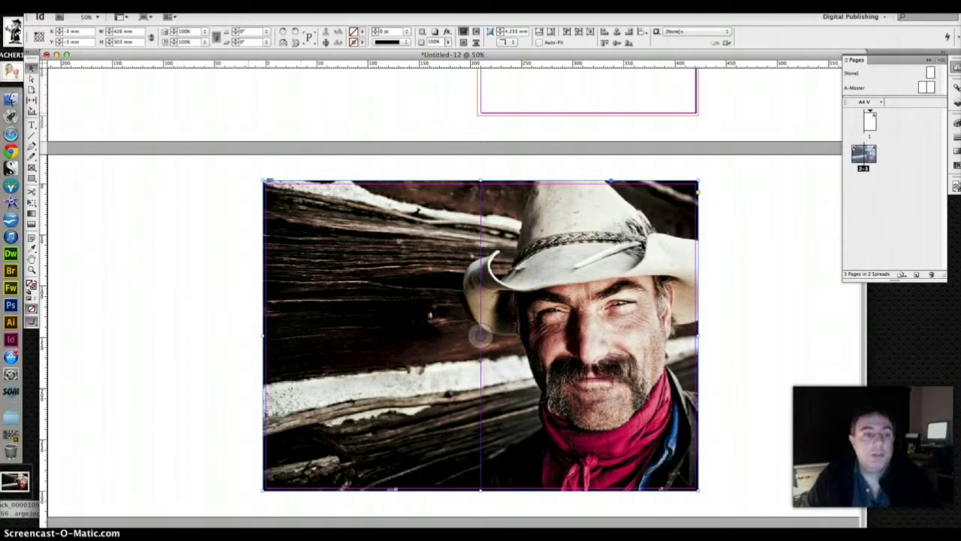
{"action": "right_click", "coordinate": [284, 219]}
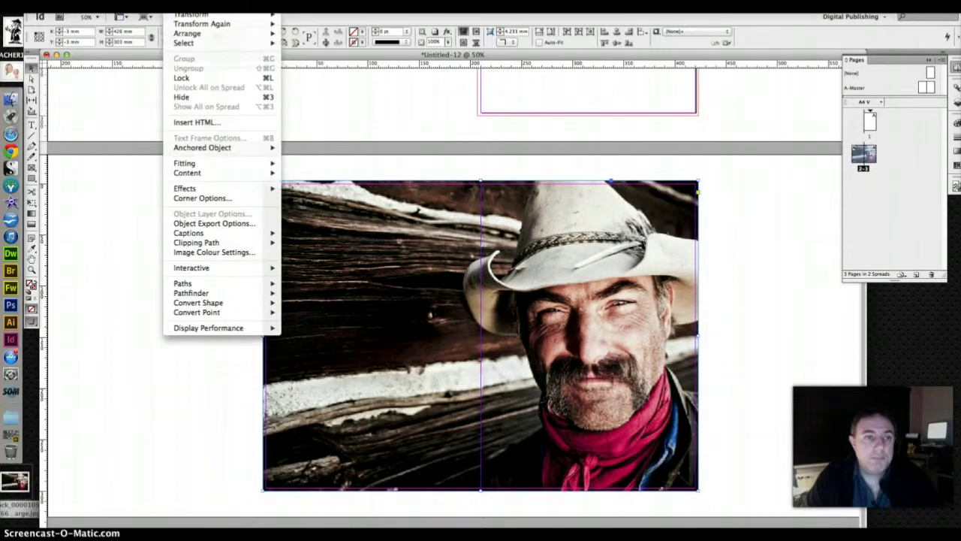
{"action": "left_click", "coordinate": [195, 76]}
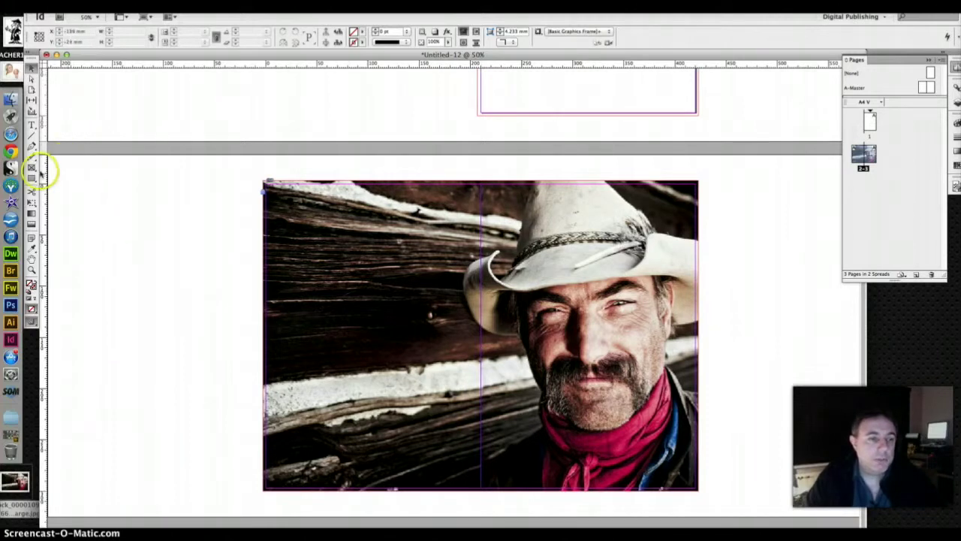
Step: Draw a polygon frame at the photo's left edge and convert it to a triangle
{"action": "left_click", "coordinate": [33, 171]}
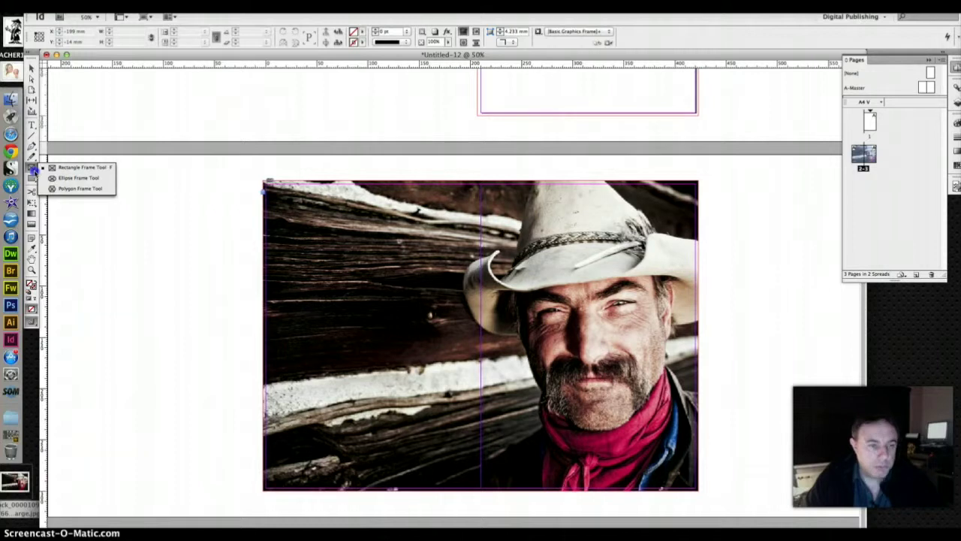
{"action": "left_click", "coordinate": [80, 189]}
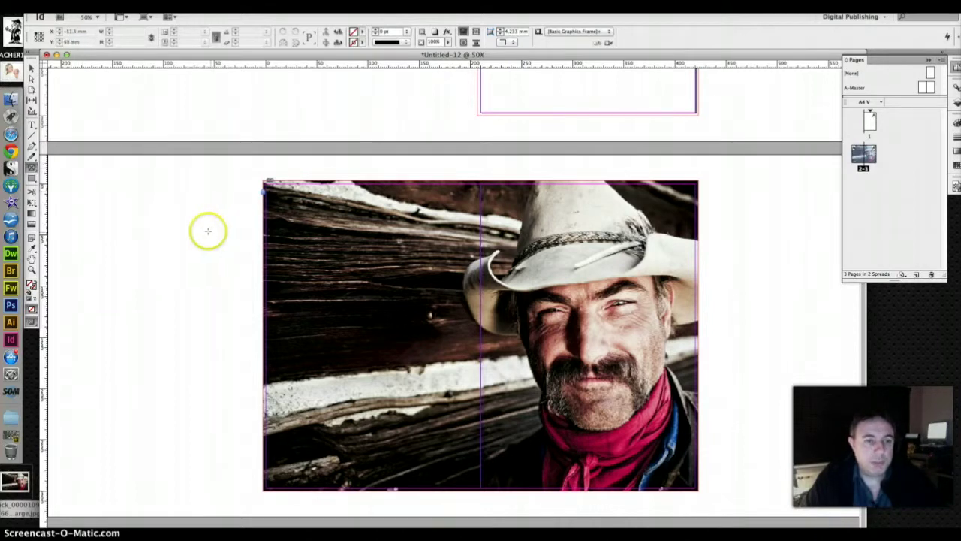
{"action": "mouse_move", "coordinate": [198, 210]}
{"action": "left_mouse_down"}
{"action": "mouse_move", "coordinate": [289, 303]}
{"action": "mouse_move", "coordinate": [339, 335]}
{"action": "left_mouse_up"}
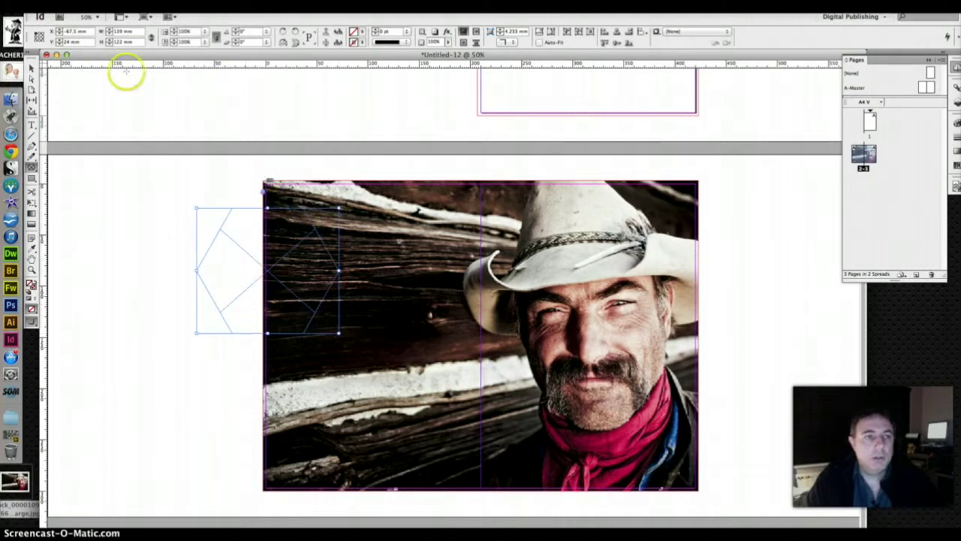
{"action": "left_click", "coordinate": [184, 0]}
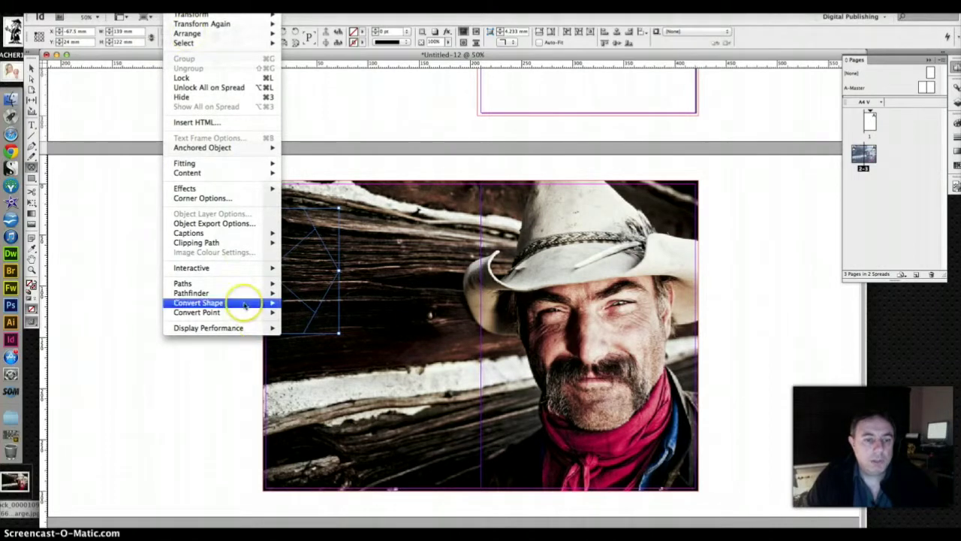
{"action": "mouse_move", "coordinate": [257, 302]}
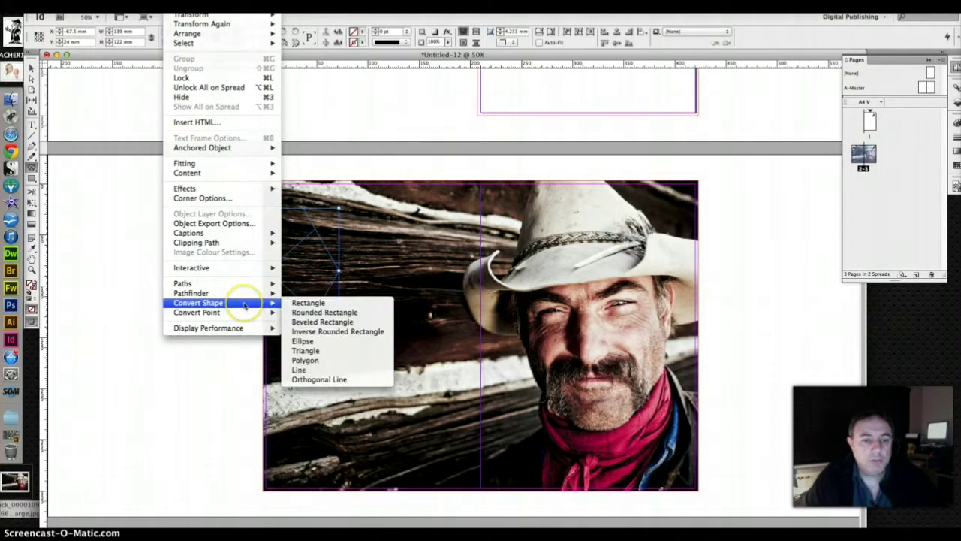
{"action": "left_click", "coordinate": [317, 351]}
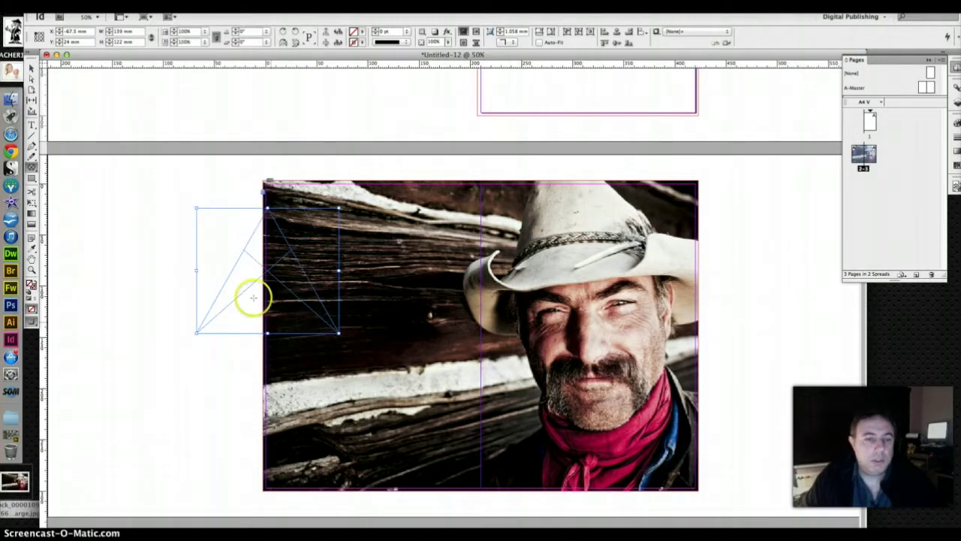
Step: Fill the triangular frame with solid black
{"action": "left_click", "coordinate": [31, 68]}
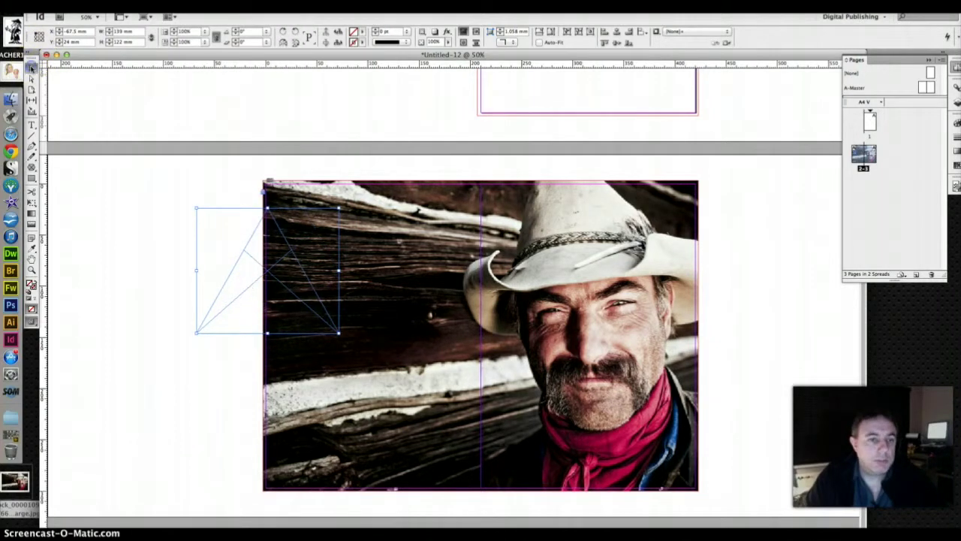
{"action": "left_click", "coordinate": [955, 124]}
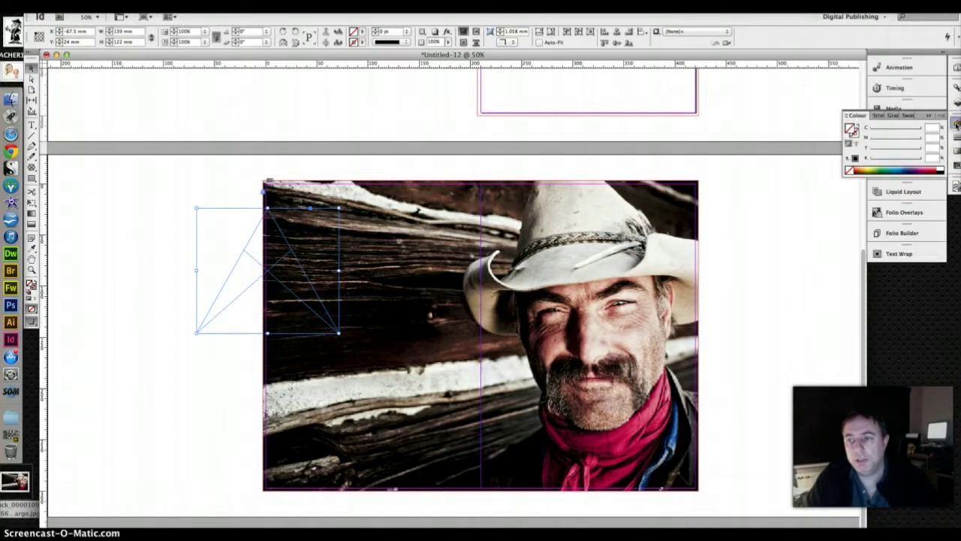
{"action": "left_click", "coordinate": [940, 172]}
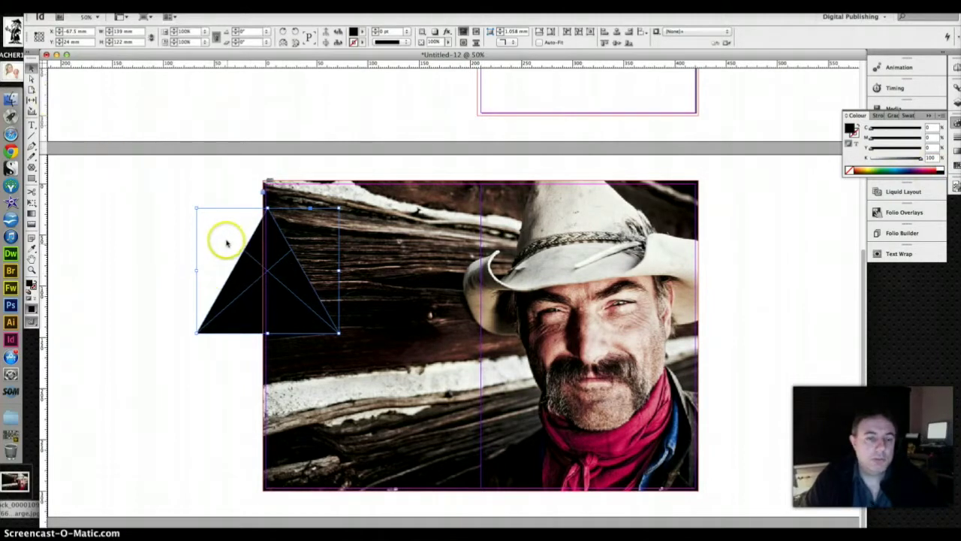
Step: Deselect to preview the black triangle, then reselect it and open the Object menu
{"action": "left_click", "coordinate": [218, 241]}
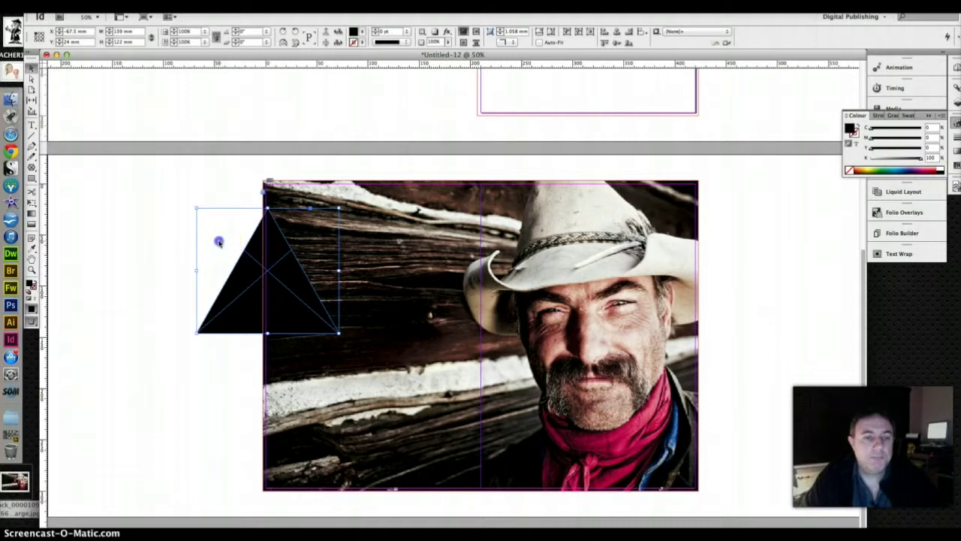
{"action": "left_click", "coordinate": [222, 224]}
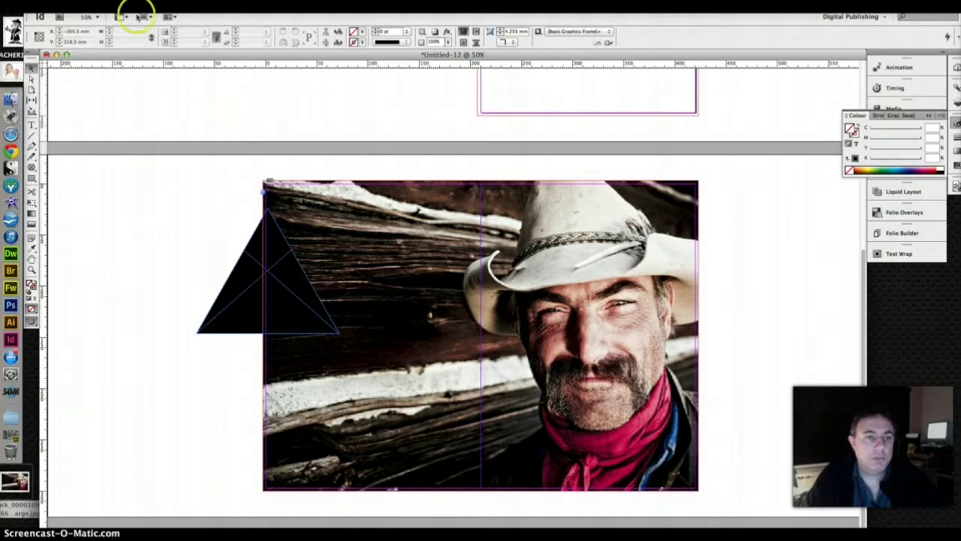
{"action": "left_click", "coordinate": [236, 297]}
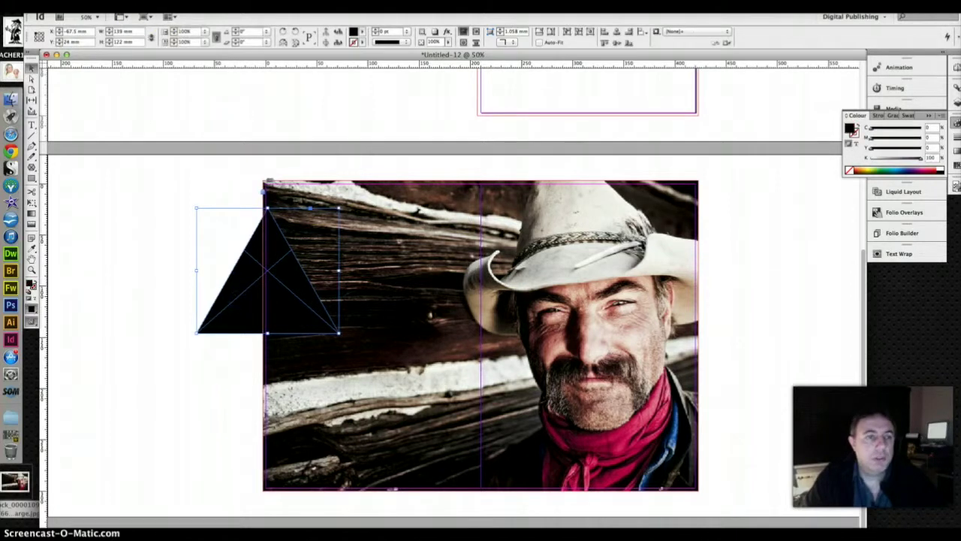
{"action": "left_click", "coordinate": [188, 6]}
Step: Rotate the black triangle by 45°, after undoing an initial 315° rotation
{"action": "mouse_move", "coordinate": [229, 23]}
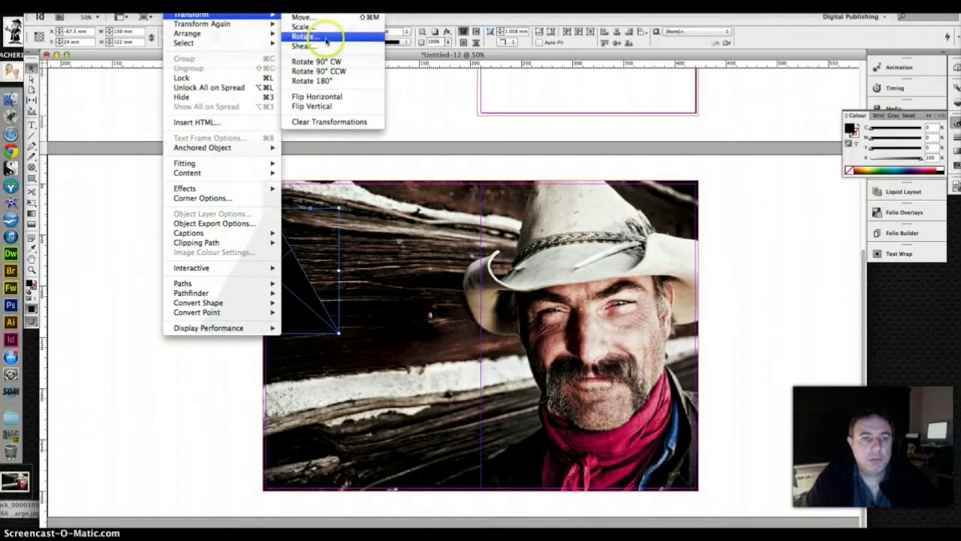
{"action": "left_click", "coordinate": [326, 39]}
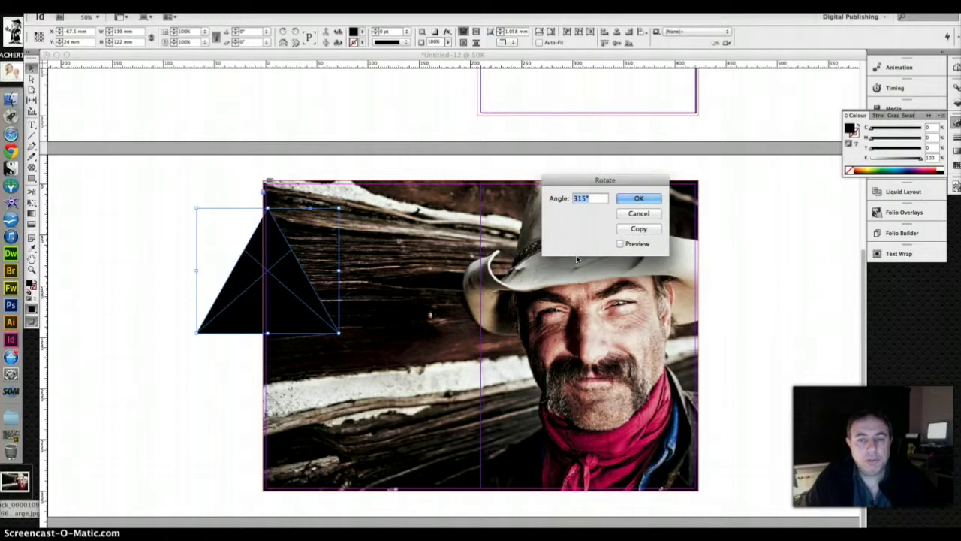
{"action": "key", "text": "Return"}
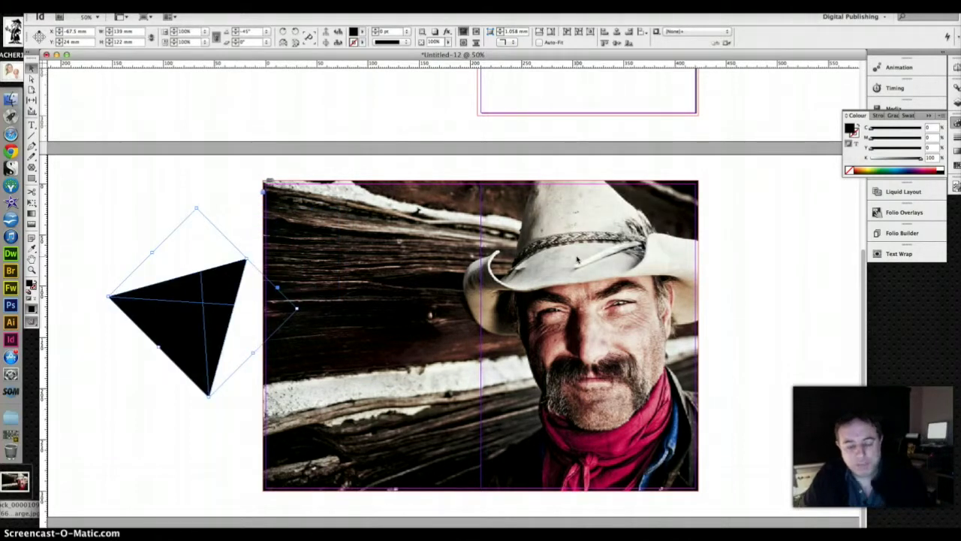
{"action": "key", "text": "super+z"}
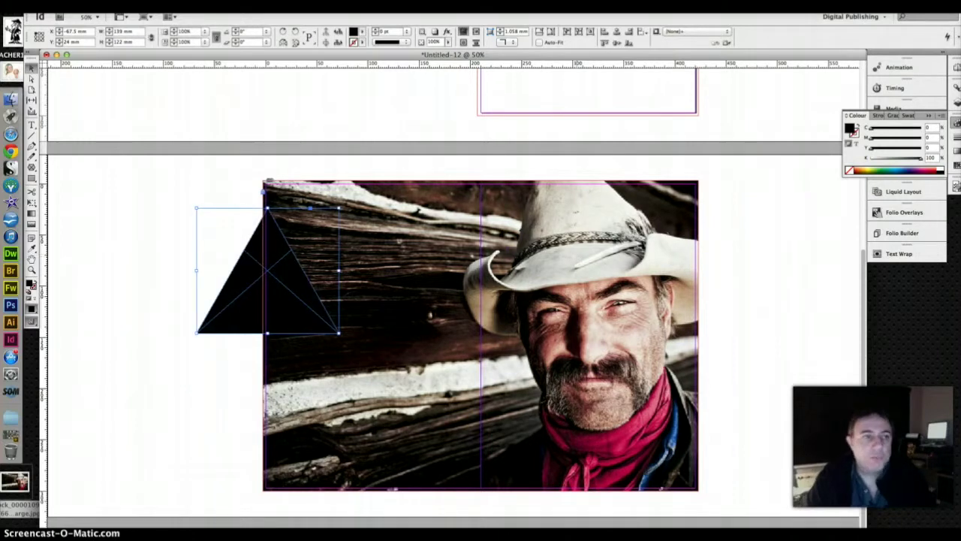
{"action": "left_click", "coordinate": [184, 2]}
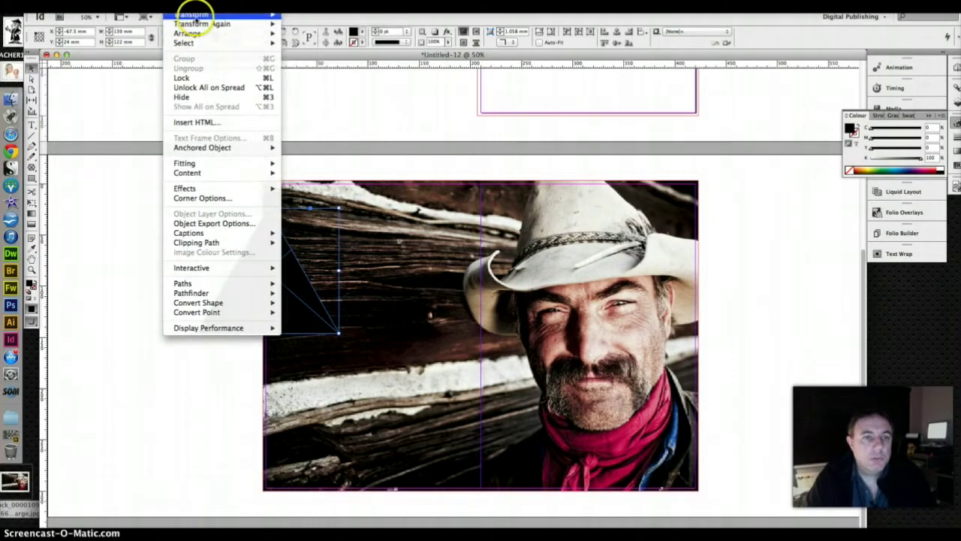
{"action": "mouse_move", "coordinate": [191, 14]}
{"action": "left_click", "coordinate": [303, 36]}
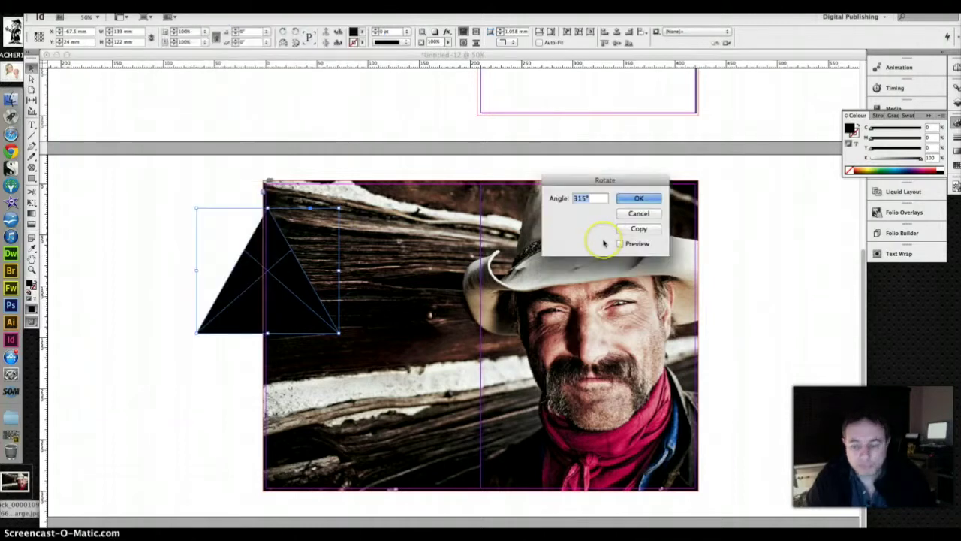
{"action": "type", "text": "45"}
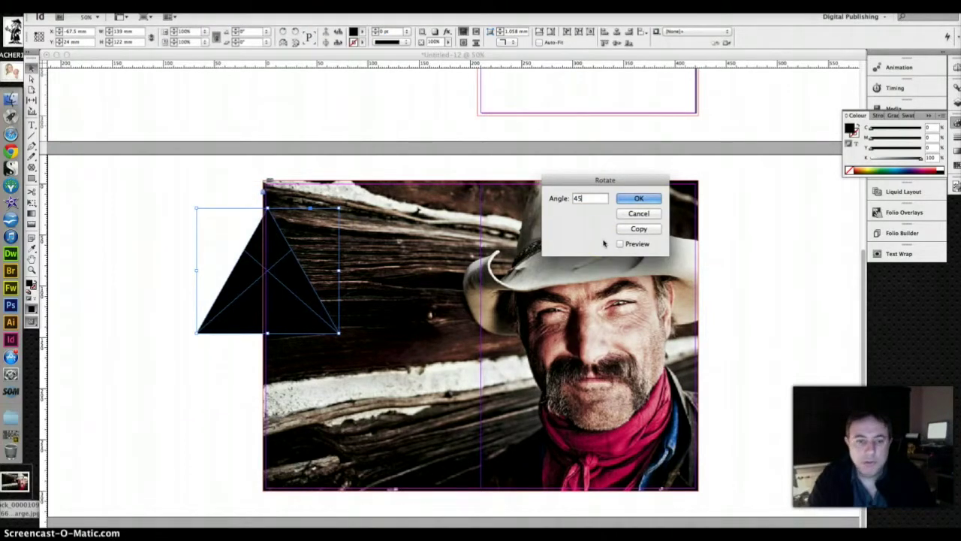
{"action": "key", "text": "Return"}
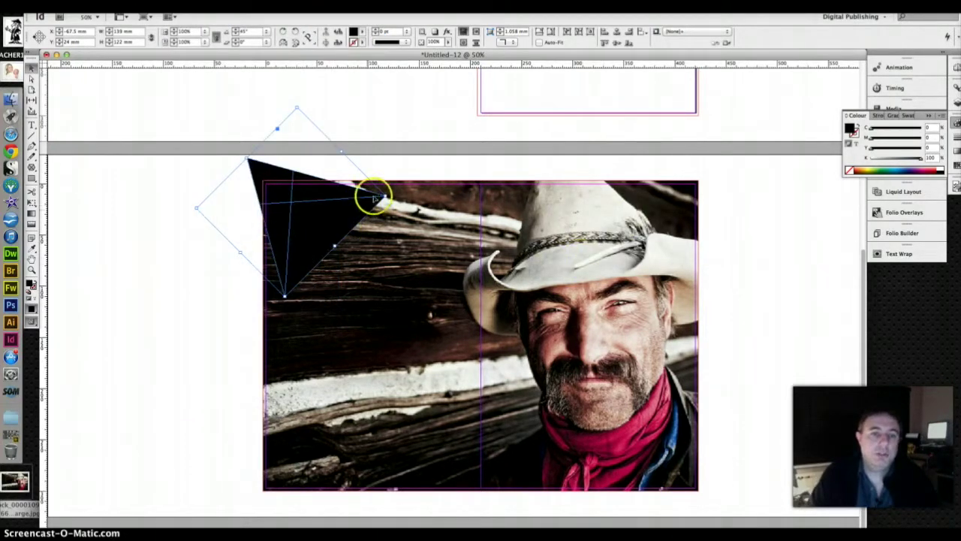
Step: Enlarge and reposition the rotated triangle down the photo's left side and upper-left corner
{"action": "left_click_drag", "start_coordinate": [261, 172], "coordinate": [240, 161]}
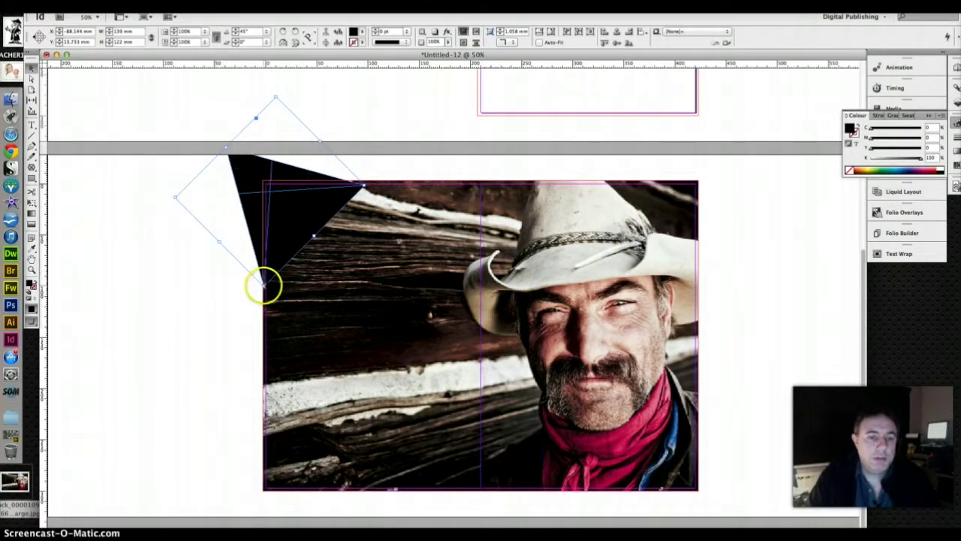
{"action": "left_click_drag", "start_coordinate": [265, 281], "coordinate": [291, 351]}
{"action": "left_click_drag", "start_coordinate": [237, 223], "coordinate": [275, 361]}
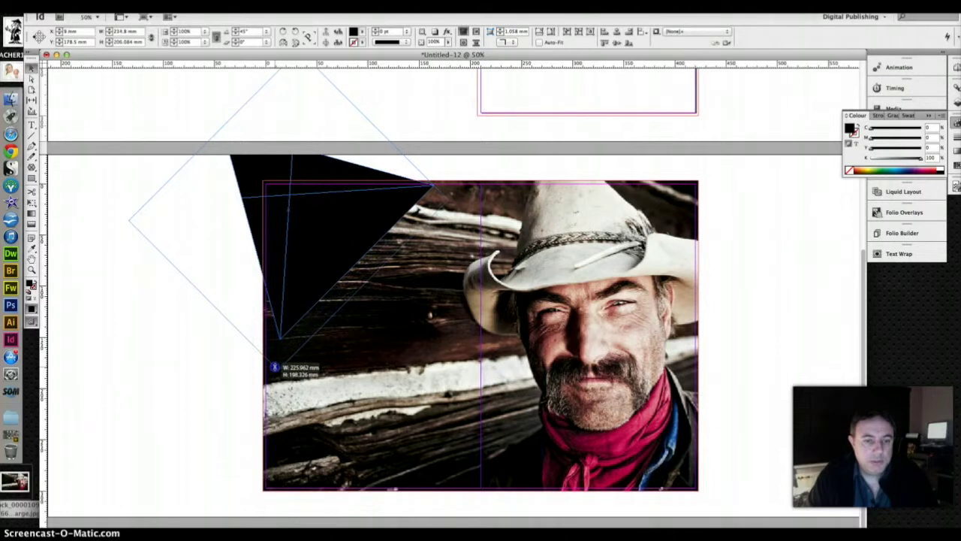
{"action": "left_click_drag", "start_coordinate": [274, 366], "coordinate": [278, 369]}
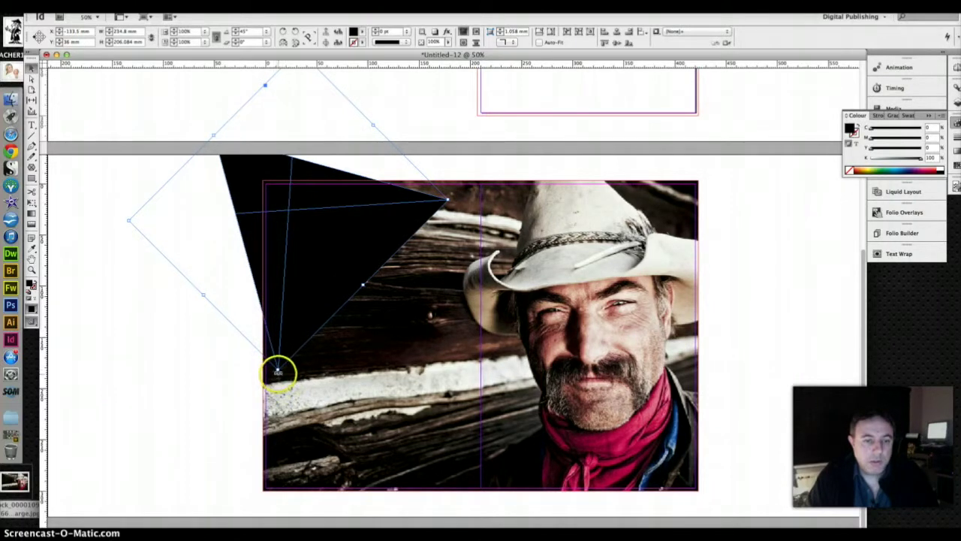
{"action": "left_click", "coordinate": [314, 270]}
{"action": "left_click_drag", "start_coordinate": [313, 271], "coordinate": [309, 264]}
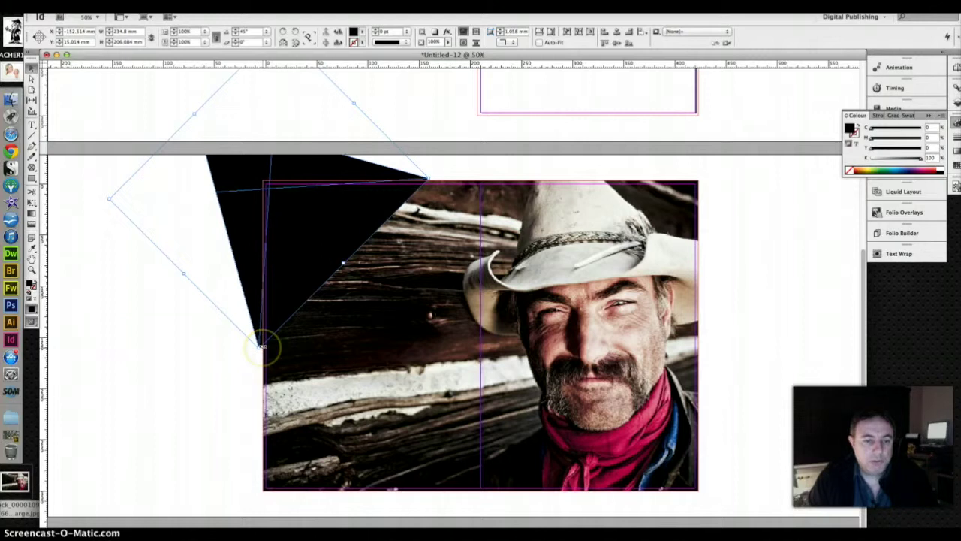
{"action": "left_click_drag", "start_coordinate": [259, 346], "coordinate": [266, 309]}
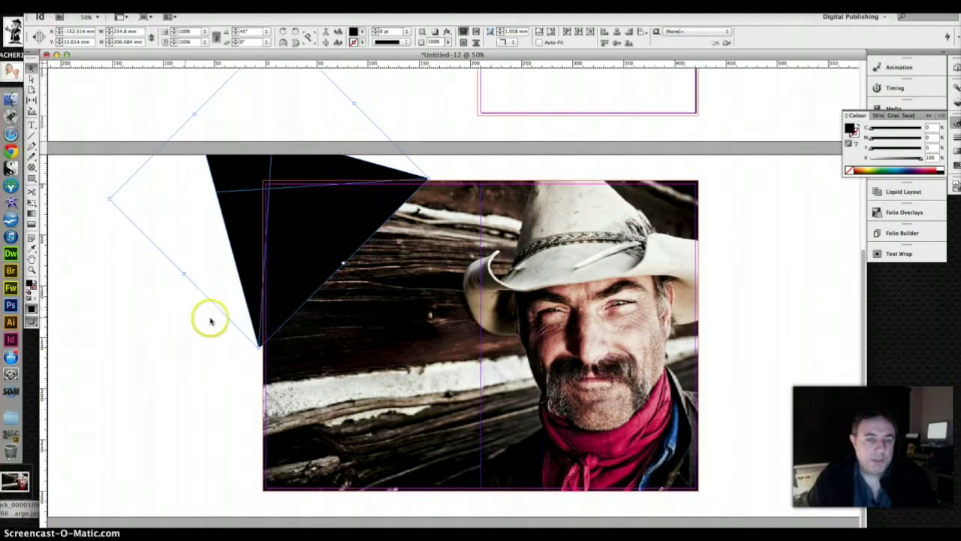
{"action": "mouse_move", "coordinate": [239, 180]}
{"action": "left_mouse_down"}
{"action": "mouse_move", "coordinate": [251, 187]}
{"action": "mouse_move", "coordinate": [251, 178]}
{"action": "left_mouse_up"}
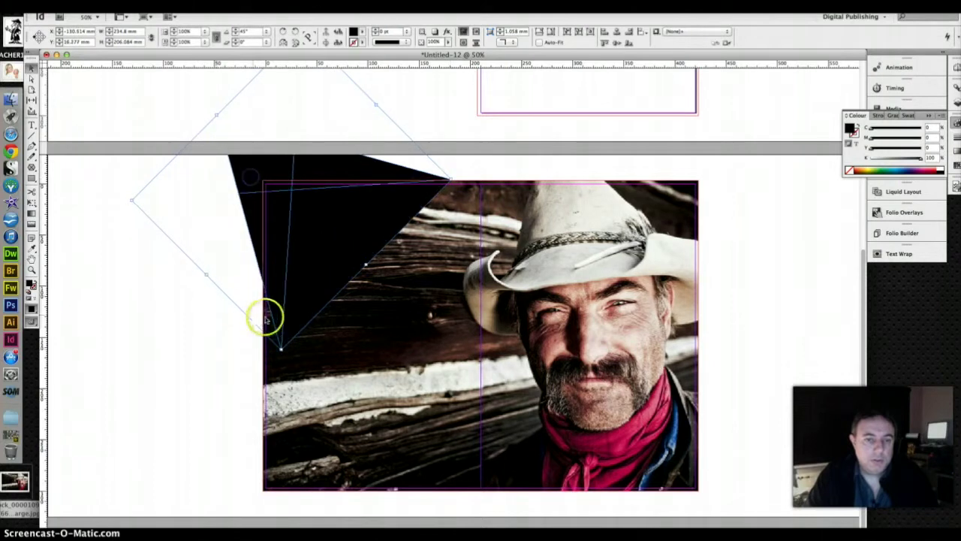
{"action": "left_click_drag", "start_coordinate": [279, 346], "coordinate": [257, 377]}
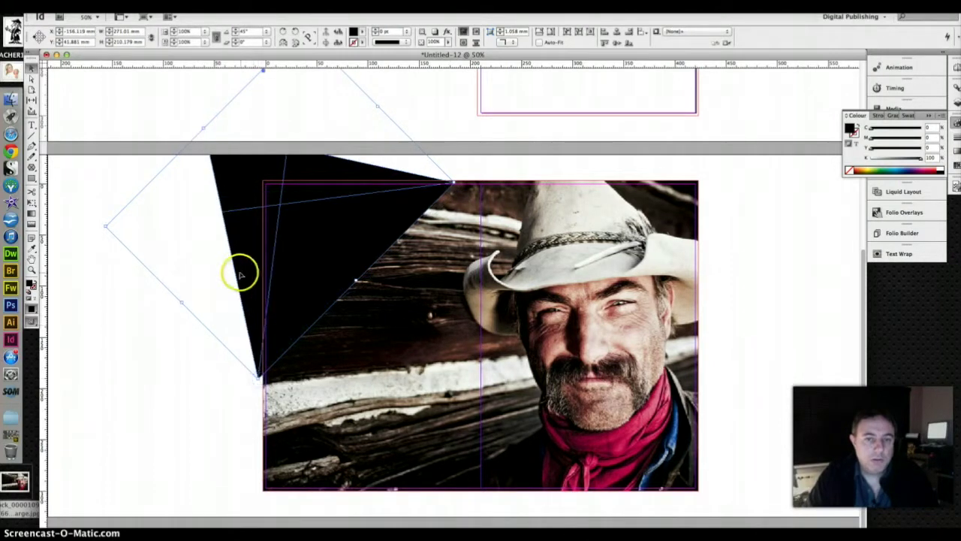
Step: Move the triangle's point onto the photo's top edge and check the result in Preview mode
{"action": "left_click", "coordinate": [223, 263]}
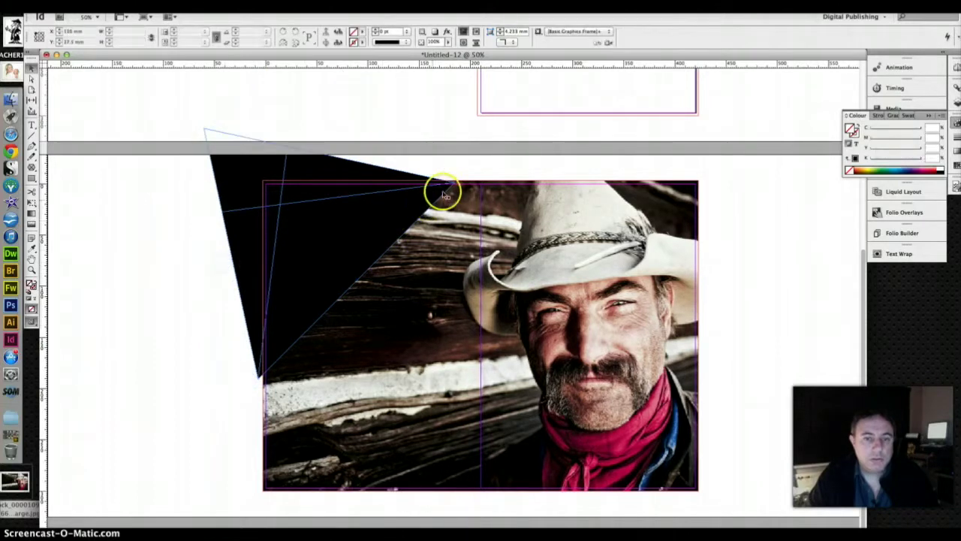
{"action": "left_click_drag", "start_coordinate": [443, 189], "coordinate": [458, 180]}
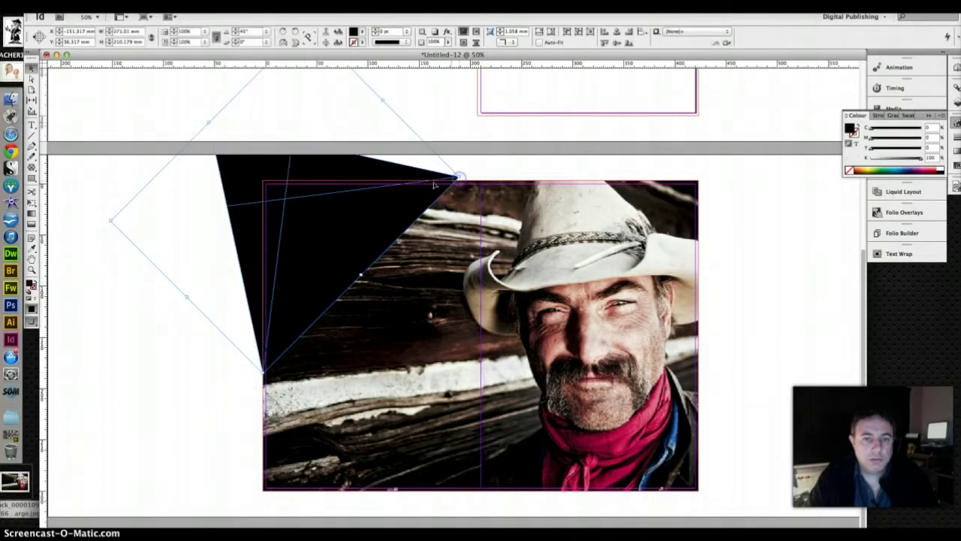
{"action": "left_click", "coordinate": [120, 280]}
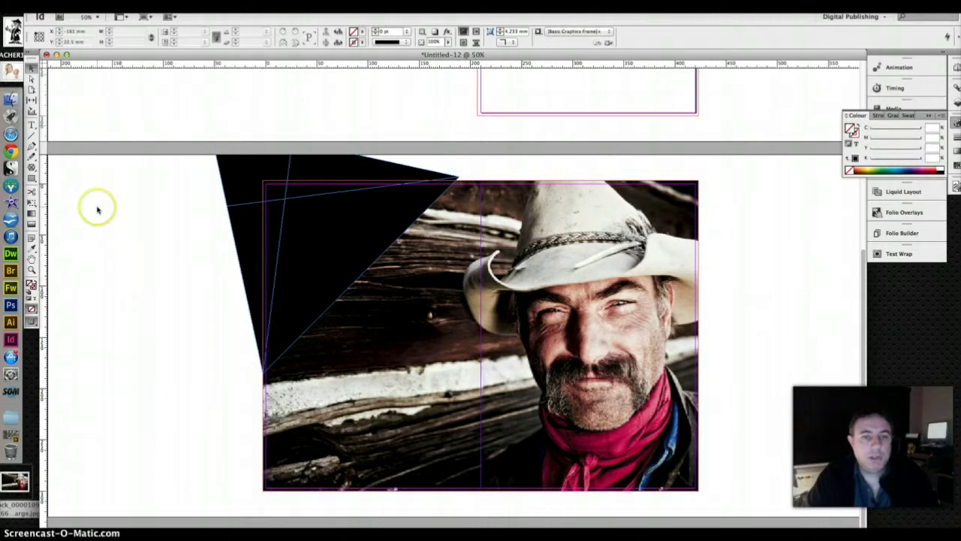
{"action": "key", "text": "w"}
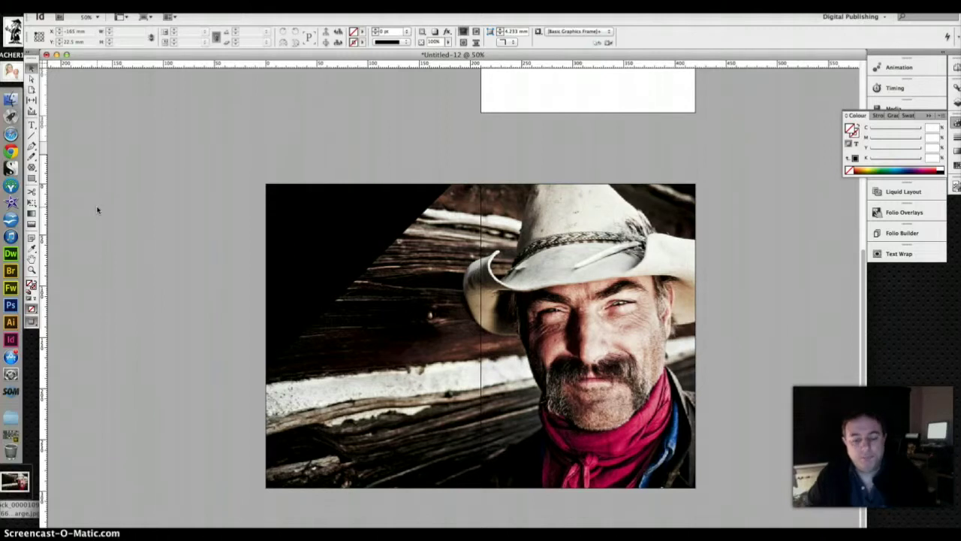
{"action": "key", "text": "w"}
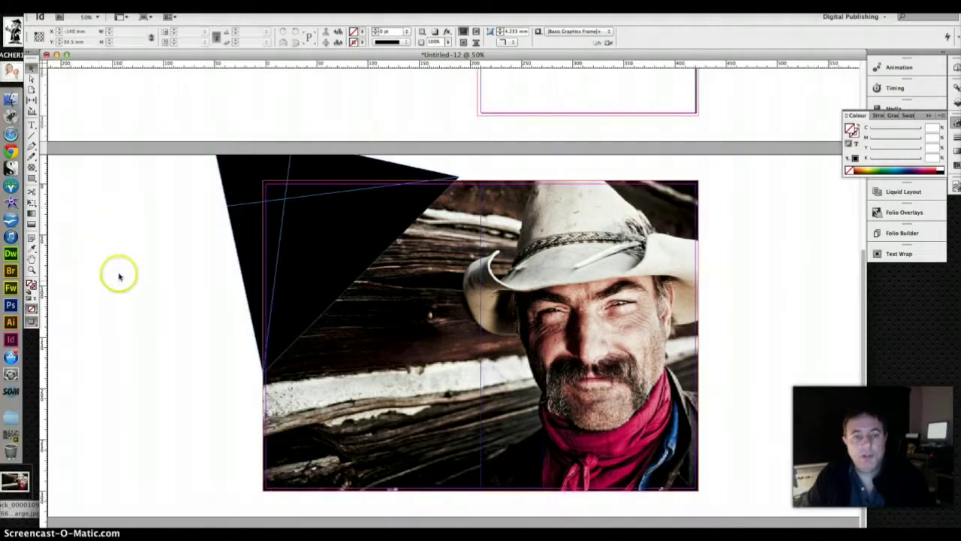
{"action": "left_click", "coordinate": [237, 174]}
{"action": "left_click", "coordinate": [180, 6]}
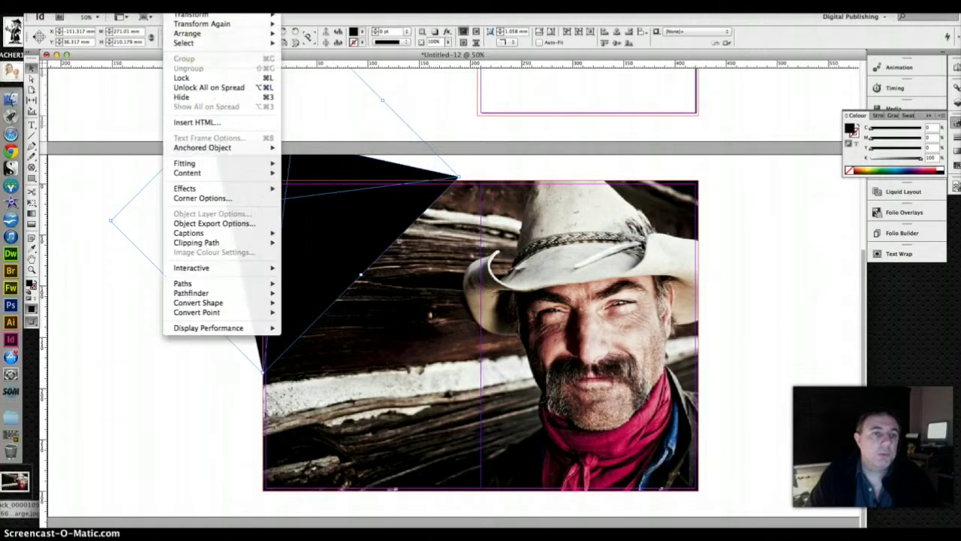
{"action": "left_click", "coordinate": [199, 72]}
{"action": "left_click", "coordinate": [150, 389]}
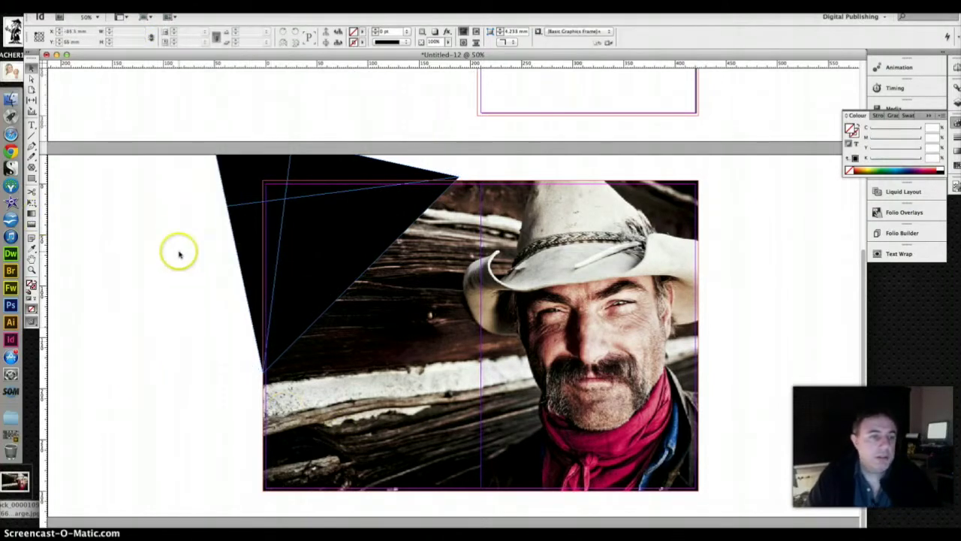
Step: Draw a rectangle frame over the photo's lower left, filled crimson C0 M100 Y26 K13
{"action": "left_click", "coordinate": [33, 167]}
{"action": "left_click_drag", "start_coordinate": [33, 167], "coordinate": [67, 166]}
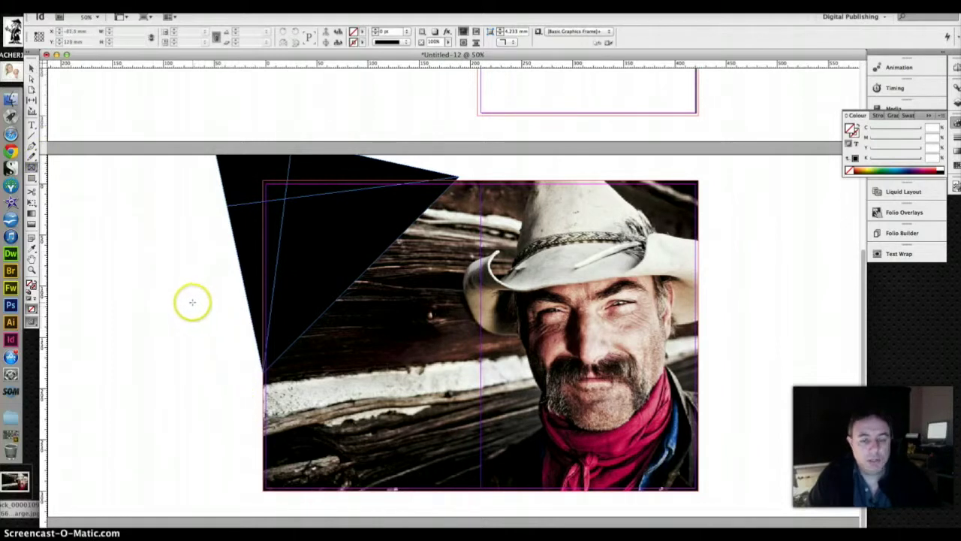
{"action": "left_click_drag", "start_coordinate": [181, 300], "coordinate": [466, 502]}
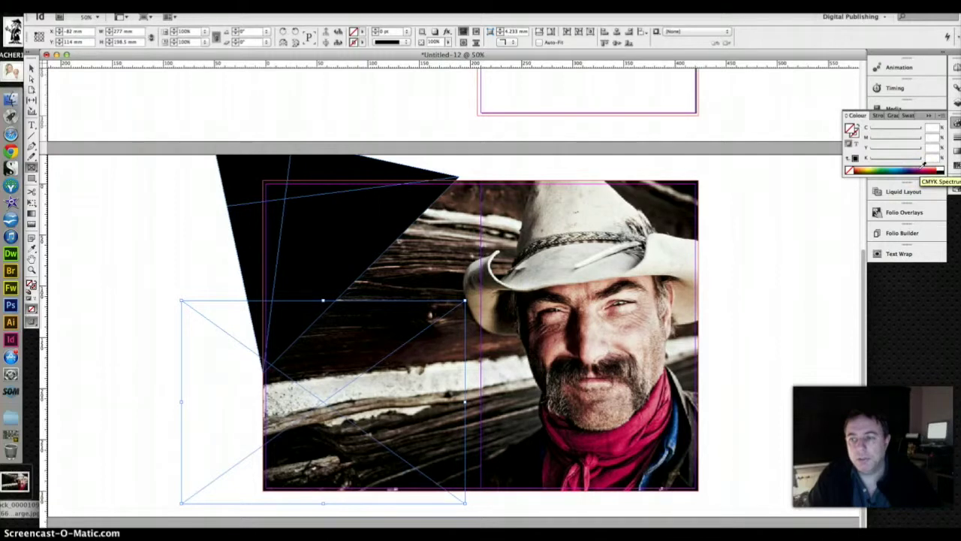
{"action": "left_click", "coordinate": [917, 170]}
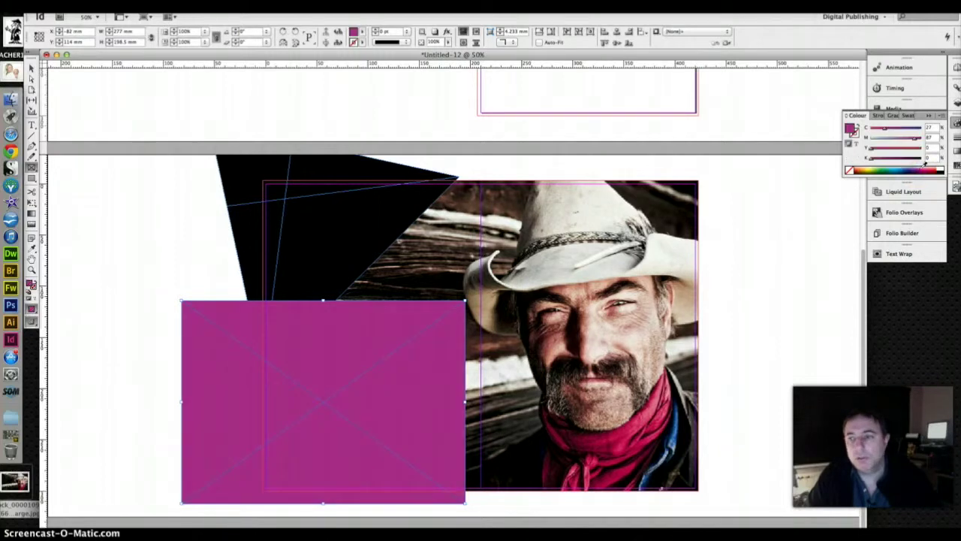
{"action": "left_click", "coordinate": [931, 163]}
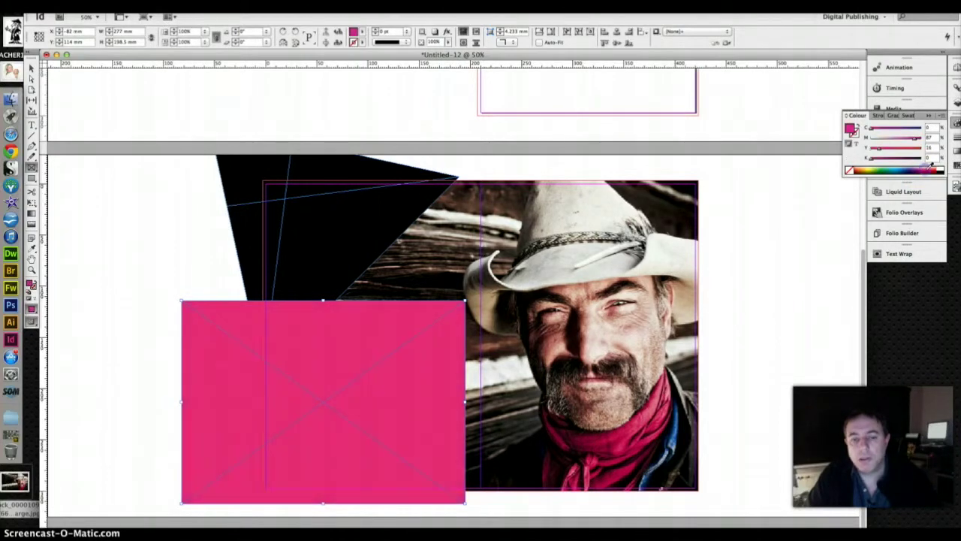
{"action": "left_click", "coordinate": [928, 170]}
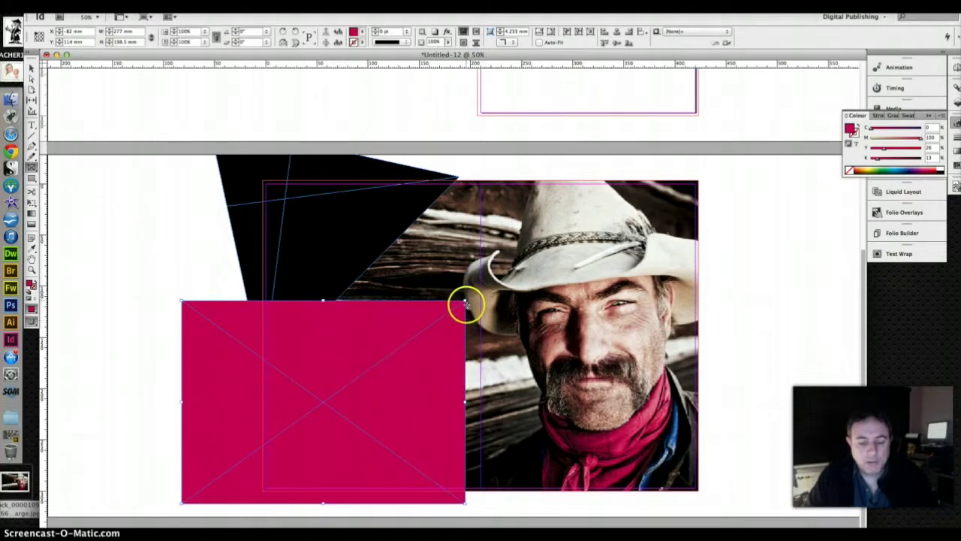
Step: Tilt the crimson frame to an angle and move it down the page
{"action": "left_click_drag", "start_coordinate": [464, 302], "coordinate": [491, 381]}
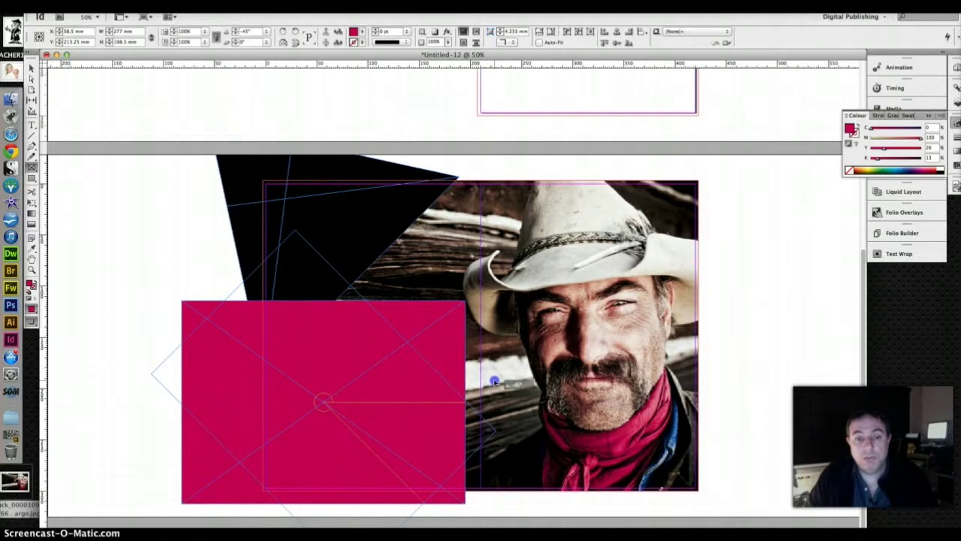
{"action": "left_click_drag", "start_coordinate": [494, 381], "coordinate": [494, 375]}
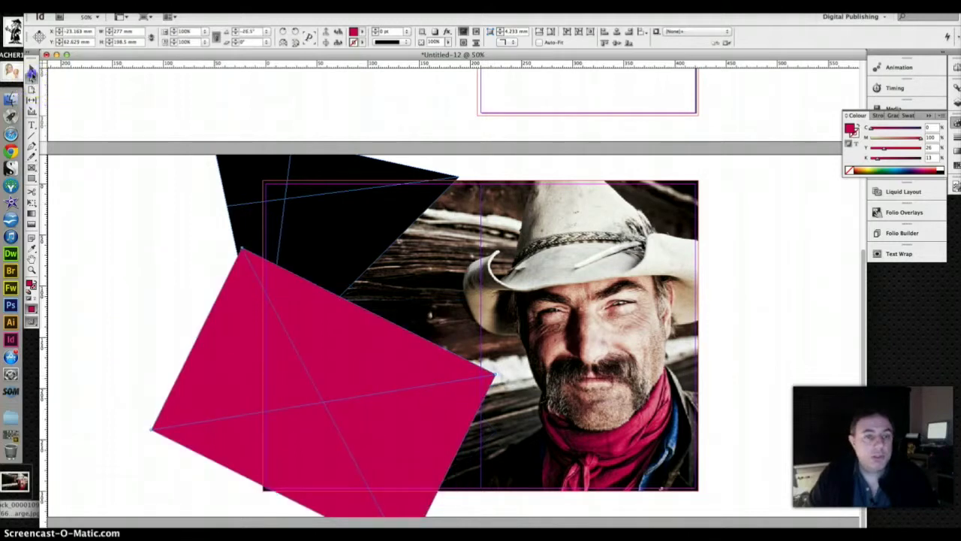
{"action": "left_click", "coordinate": [31, 75]}
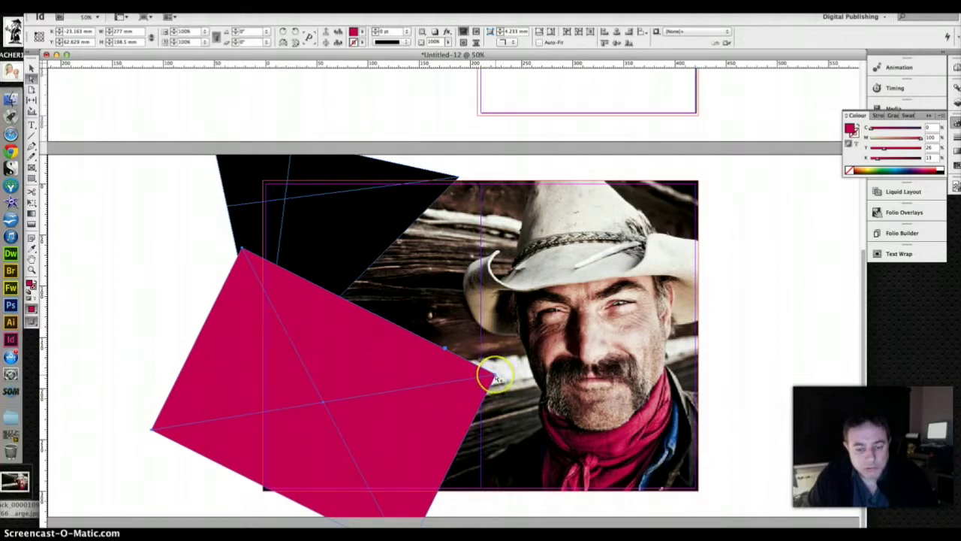
{"action": "left_click_drag", "start_coordinate": [496, 378], "coordinate": [377, 460]}
{"action": "left_click_drag", "start_coordinate": [249, 368], "coordinate": [243, 297]}
{"action": "left_click", "coordinate": [120, 193]}
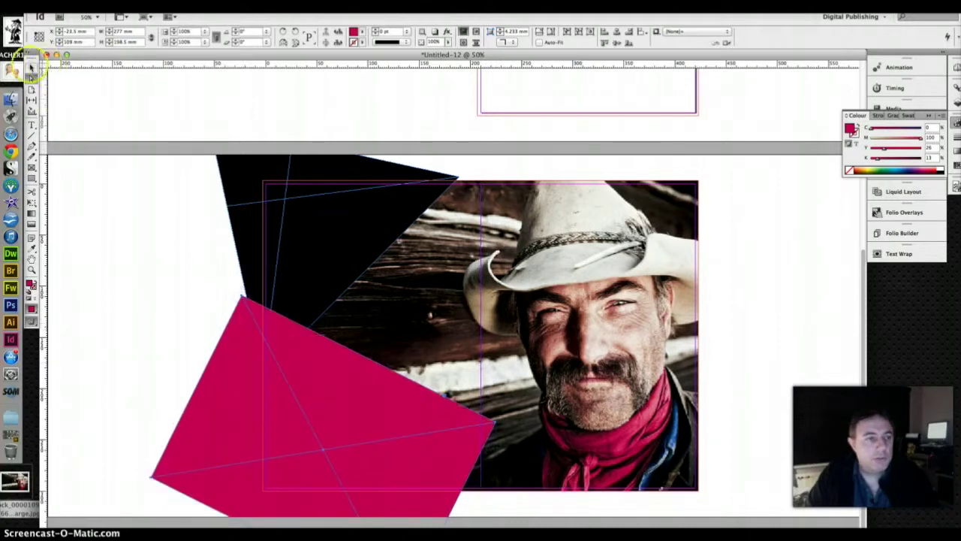
Step: Rotate the crimson shape to about -44°, enlarge it upward, and shift it down-left
{"action": "left_click", "coordinate": [32, 68]}
{"action": "left_click", "coordinate": [429, 423]}
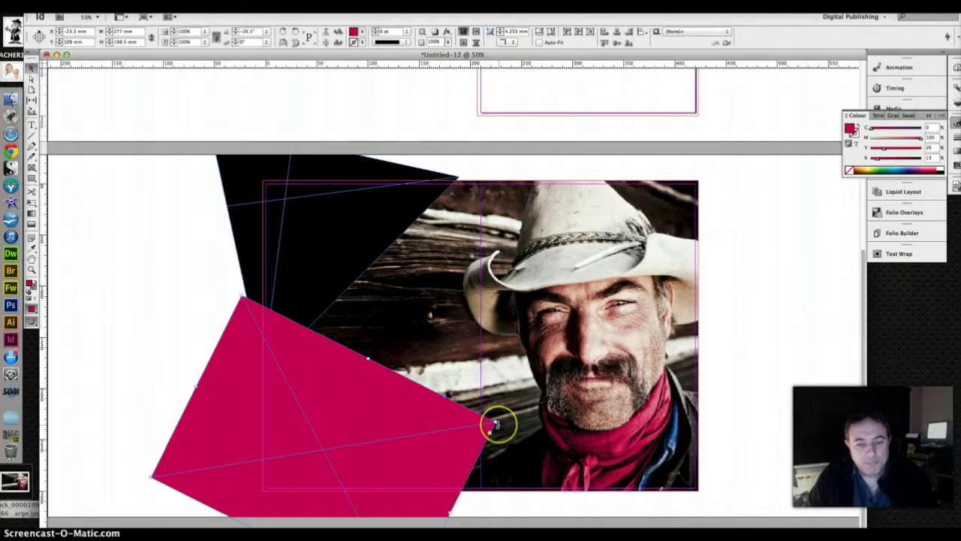
{"action": "left_click_drag", "start_coordinate": [384, 401], "coordinate": [404, 381]}
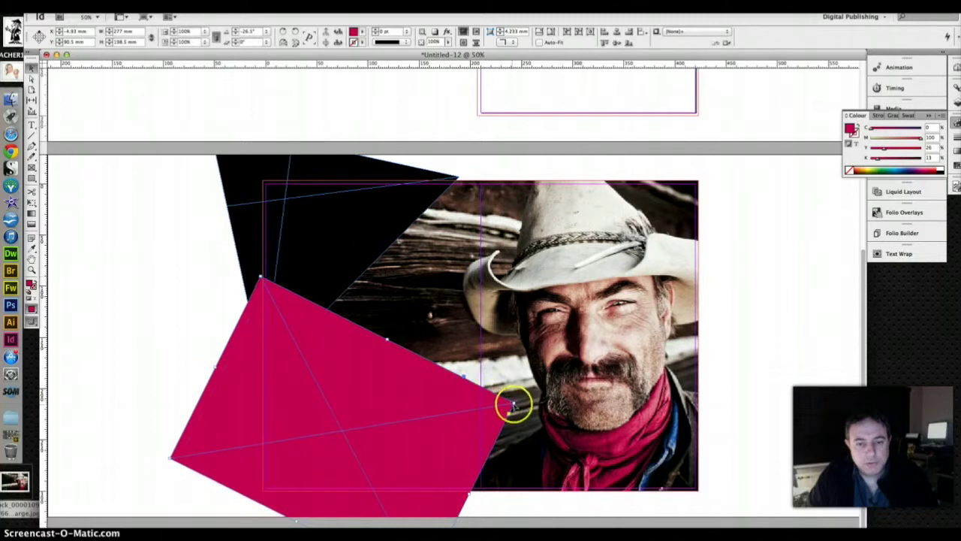
{"action": "left_click_drag", "start_coordinate": [511, 405], "coordinate": [533, 461]}
{"action": "left_click", "coordinate": [418, 384]}
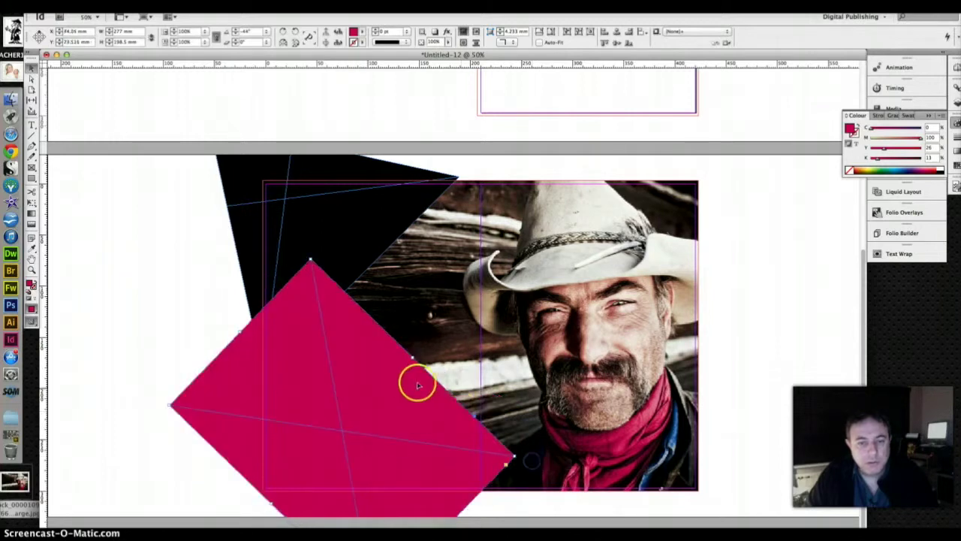
{"action": "left_click", "coordinate": [311, 257]}
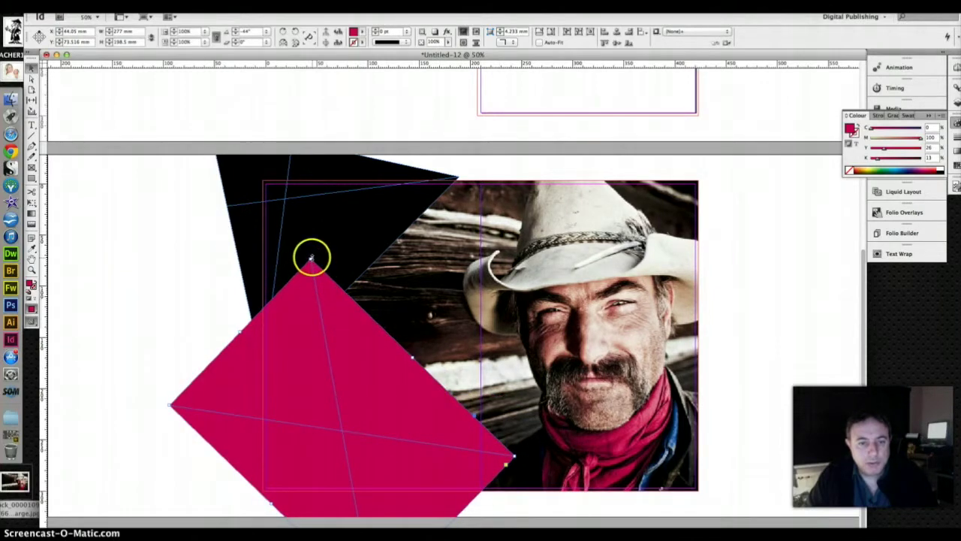
{"action": "left_click_drag", "start_coordinate": [311, 258], "coordinate": [318, 182]}
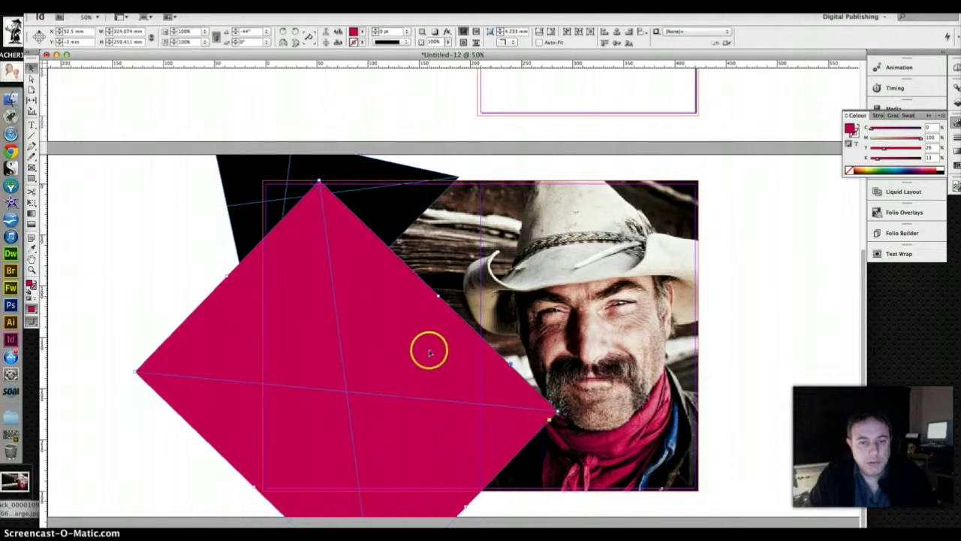
{"action": "left_click_drag", "start_coordinate": [428, 353], "coordinate": [391, 408]}
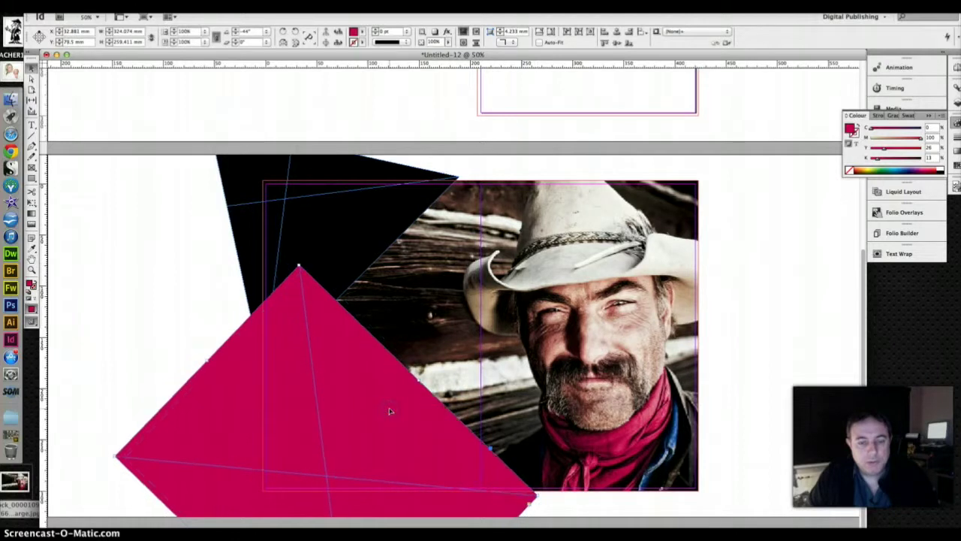
{"action": "left_click", "coordinate": [140, 231]}
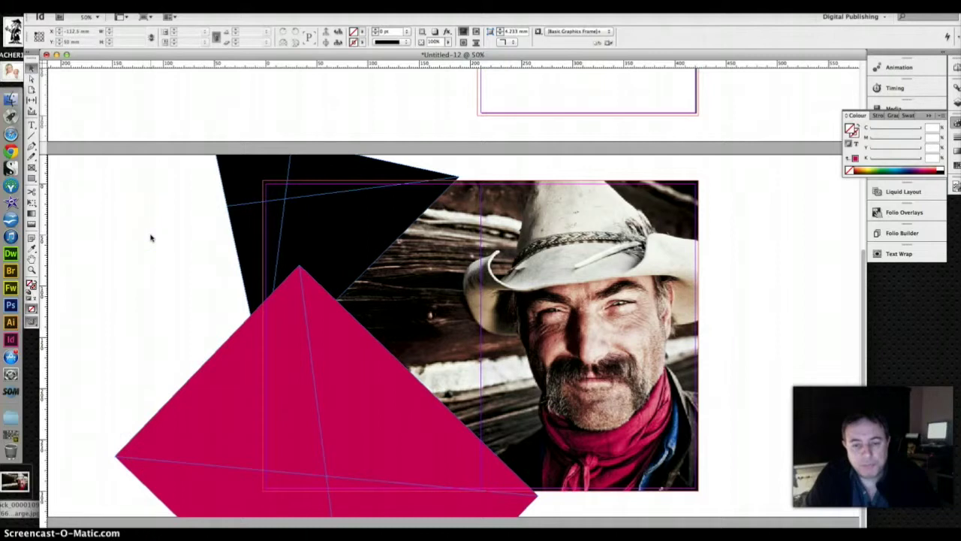
{"action": "key", "text": "w"}
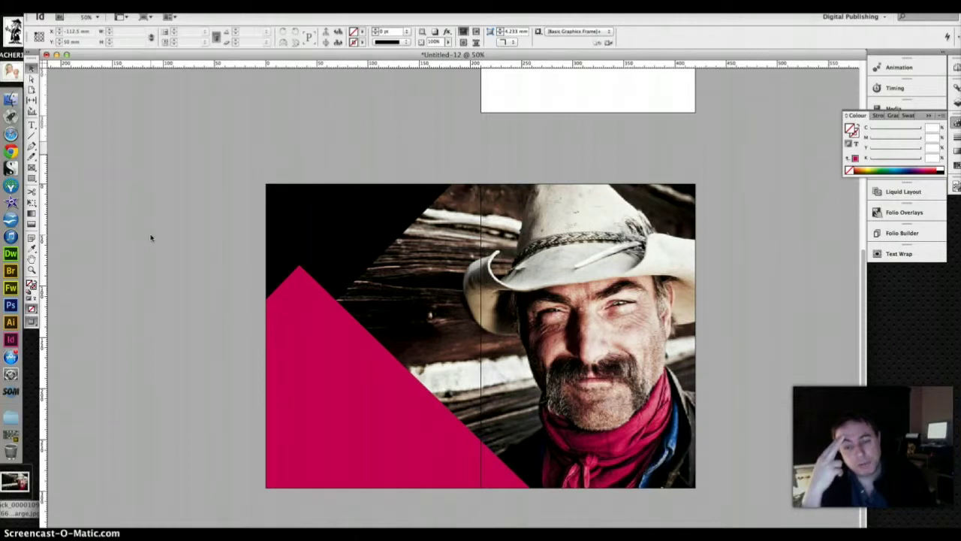
{"action": "key", "text": "w"}
{"action": "left_click", "coordinate": [189, 203]}
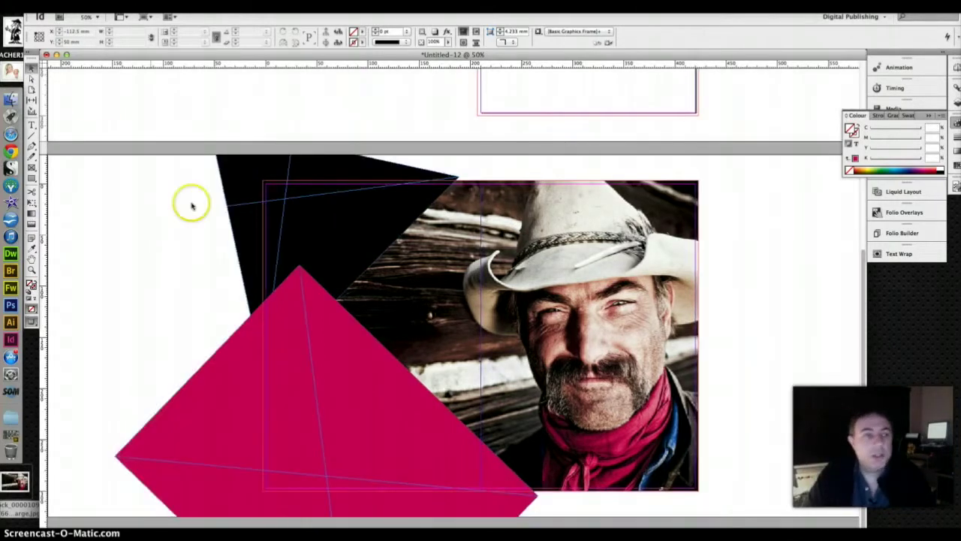
{"action": "left_click", "coordinate": [31, 69]}
{"action": "left_click", "coordinate": [187, 302]}
{"action": "left_click", "coordinate": [219, 414]}
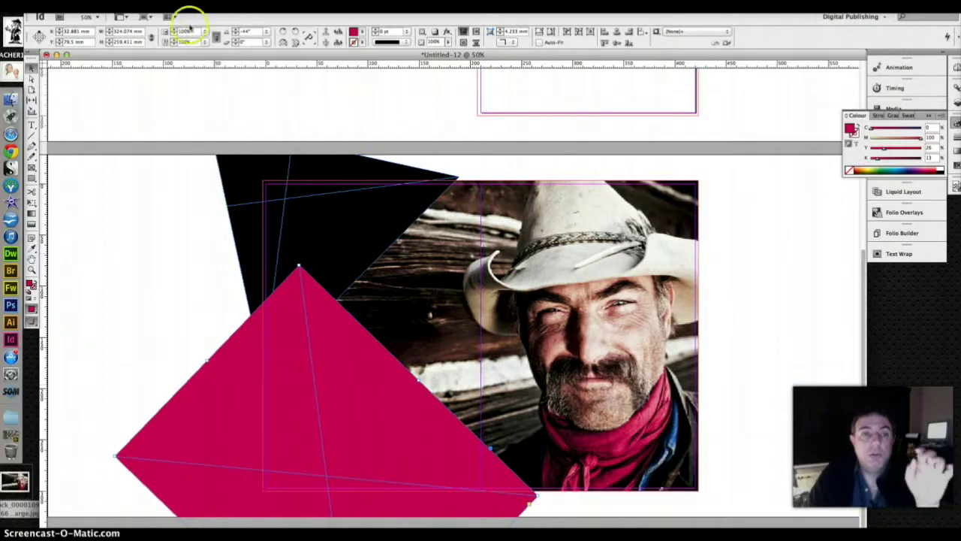
Step: Send the pink shape backward behind the black triangle and check it in Preview mode
{"action": "left_click", "coordinate": [178, 2]}
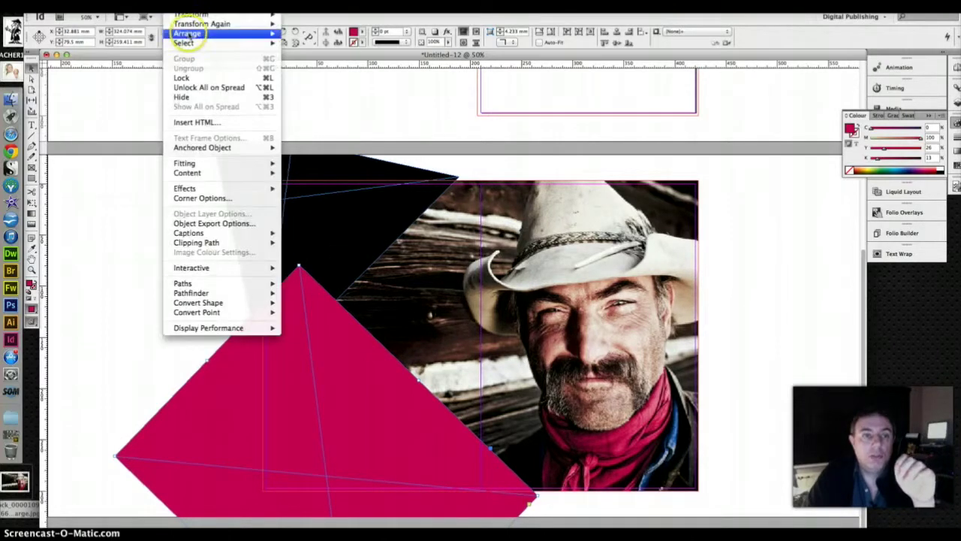
{"action": "mouse_move", "coordinate": [187, 33]}
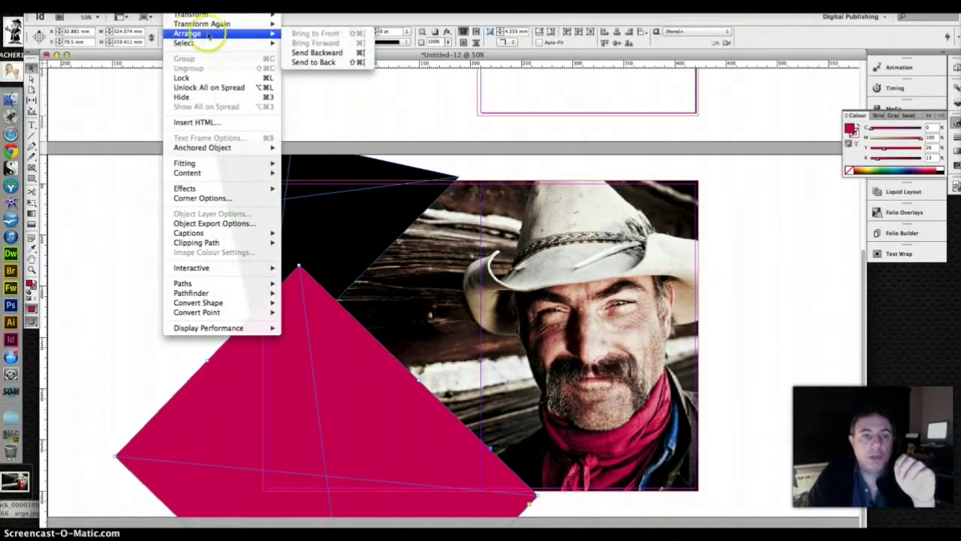
{"action": "left_click", "coordinate": [315, 54]}
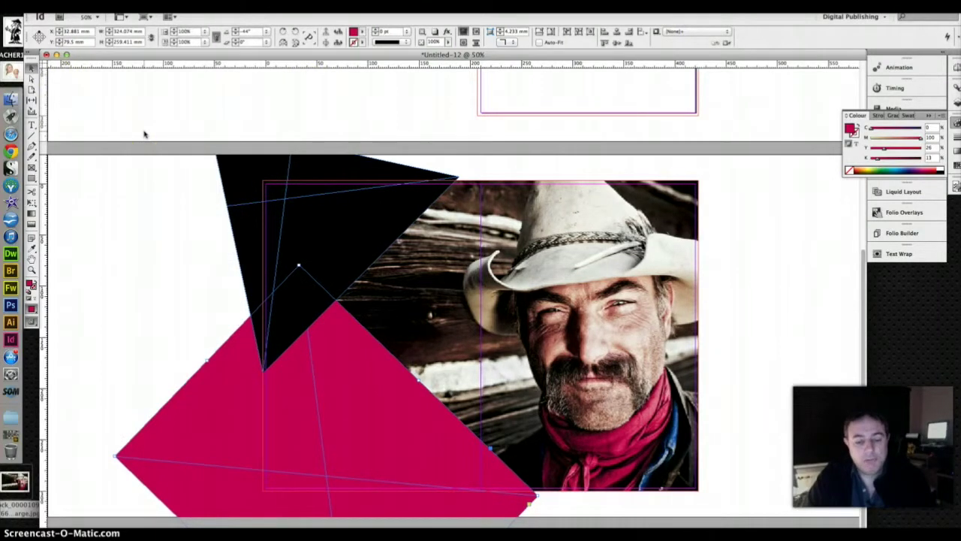
{"action": "key", "text": "w"}
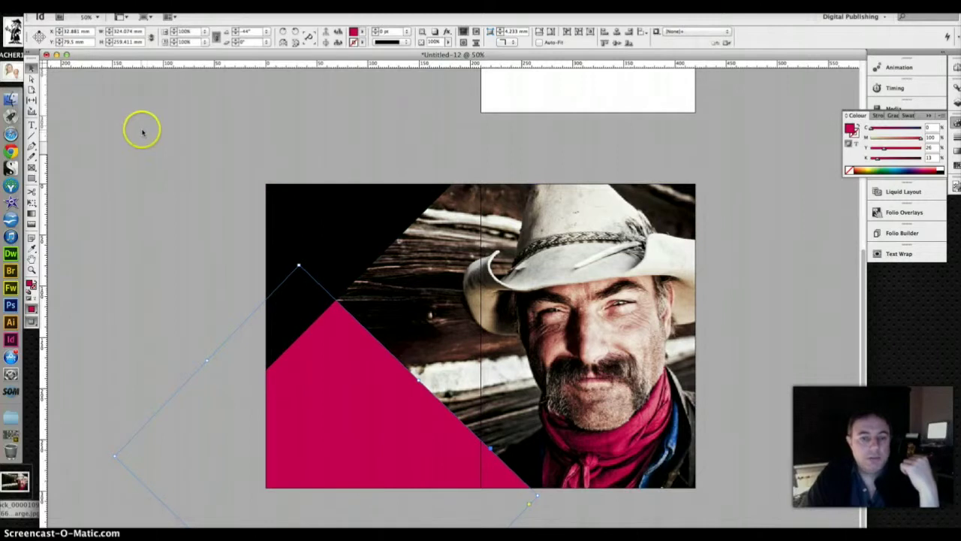
{"action": "left_click", "coordinate": [142, 133]}
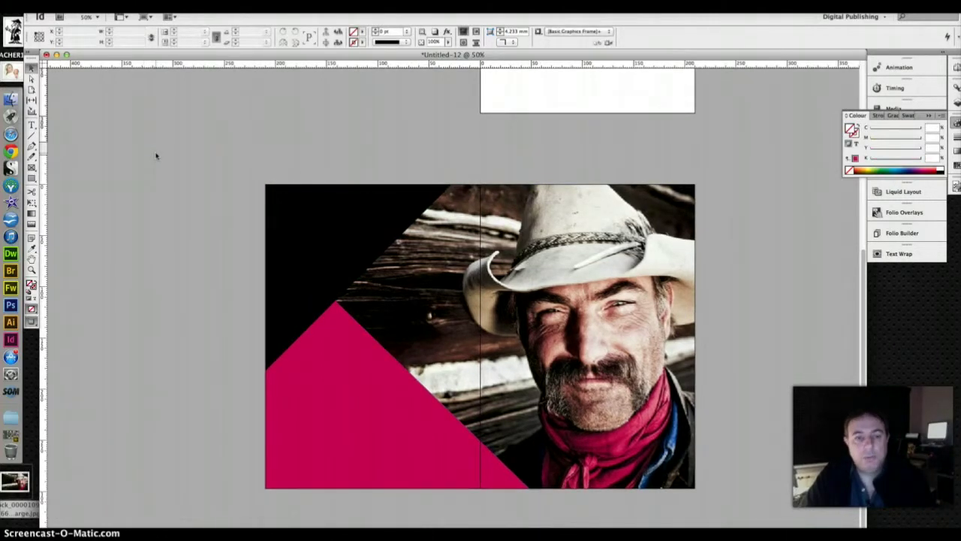
{"action": "key", "text": "w"}
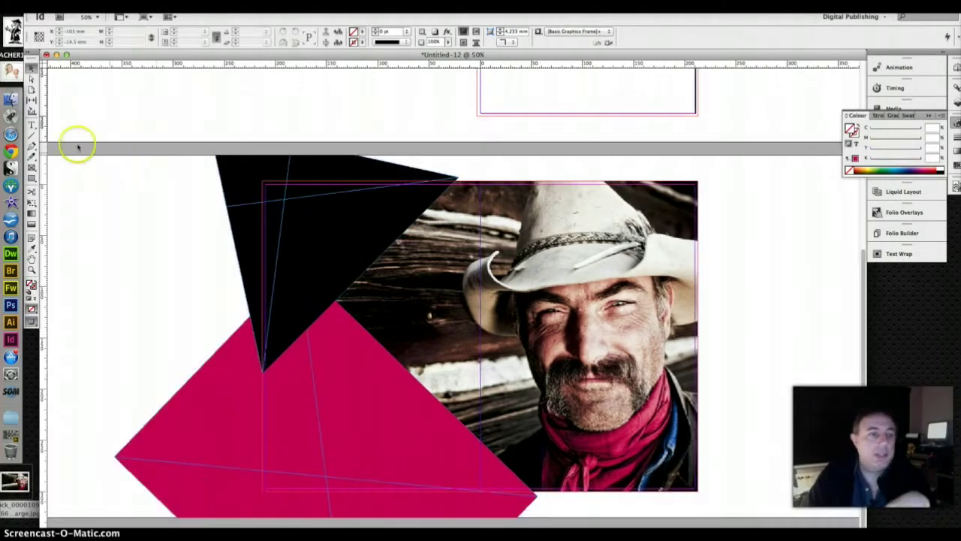
Step: Lock the pink shape in place
{"action": "left_click", "coordinate": [33, 169]}
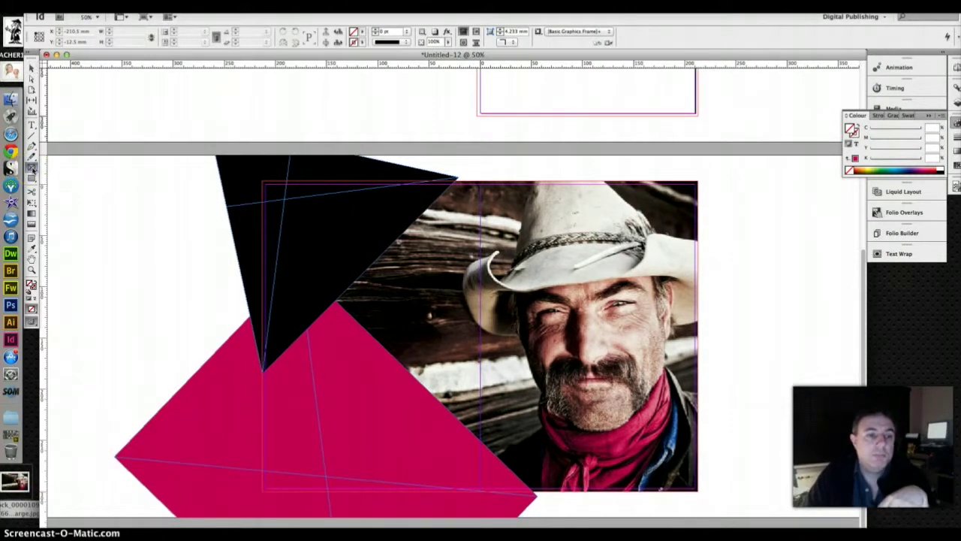
{"action": "left_click", "coordinate": [31, 68]}
{"action": "left_click", "coordinate": [203, 444]}
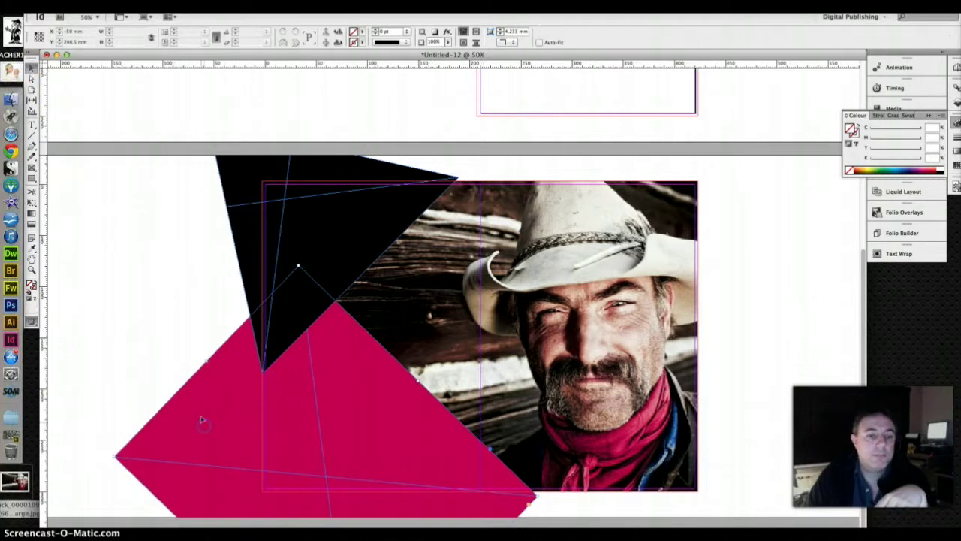
{"action": "left_click", "coordinate": [181, 4]}
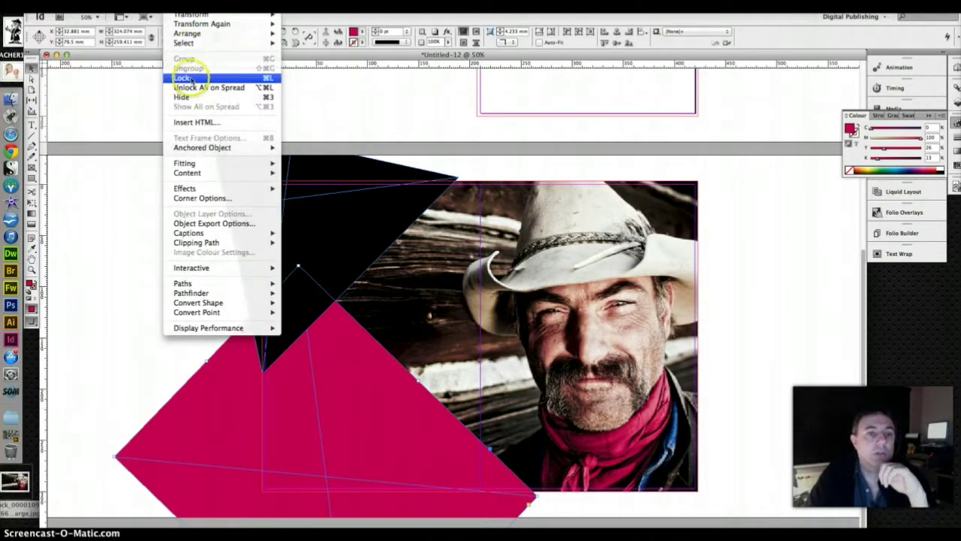
{"action": "left_click", "coordinate": [194, 76]}
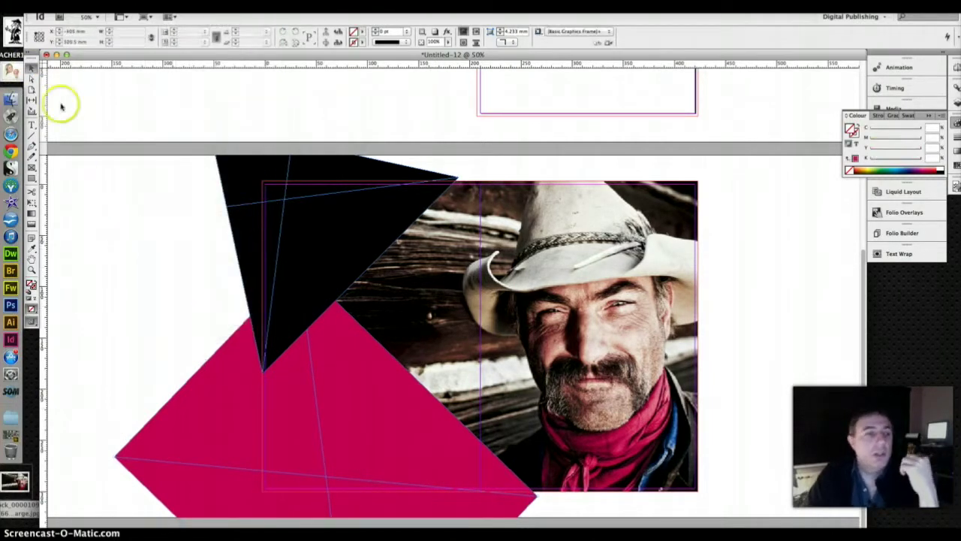
{"action": "left_click", "coordinate": [31, 123]}
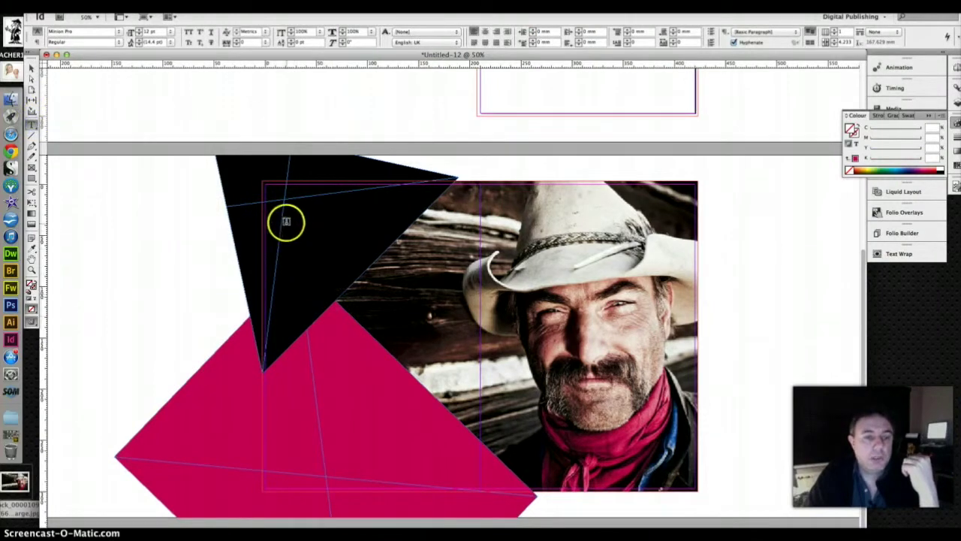
Step: Draw a text frame over the black triangle with centred HANK MOUSTACHE text filled Paper
{"action": "left_click_drag", "start_coordinate": [296, 216], "coordinate": [463, 293]}
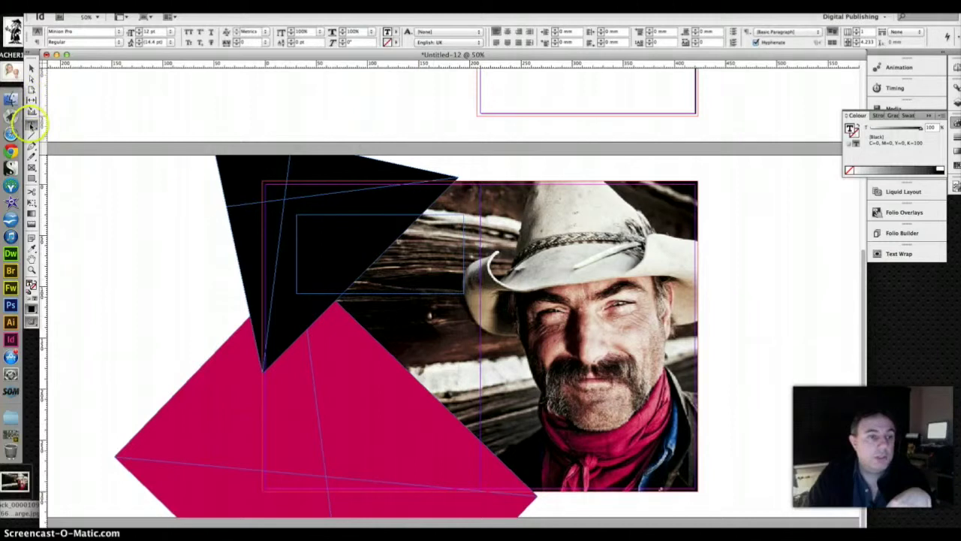
{"action": "left_click", "coordinate": [253, 239]}
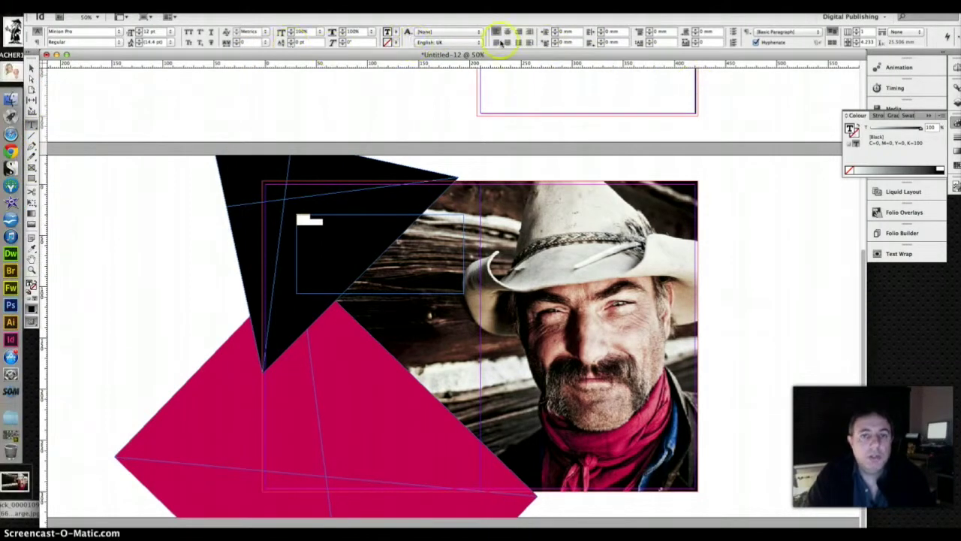
{"action": "left_click", "coordinate": [506, 33]}
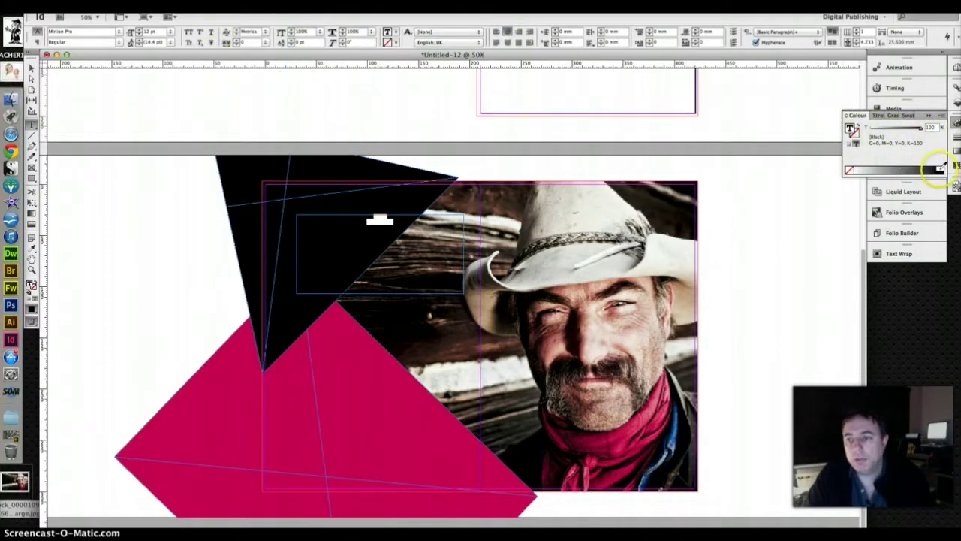
{"action": "left_click", "coordinate": [156, 57]}
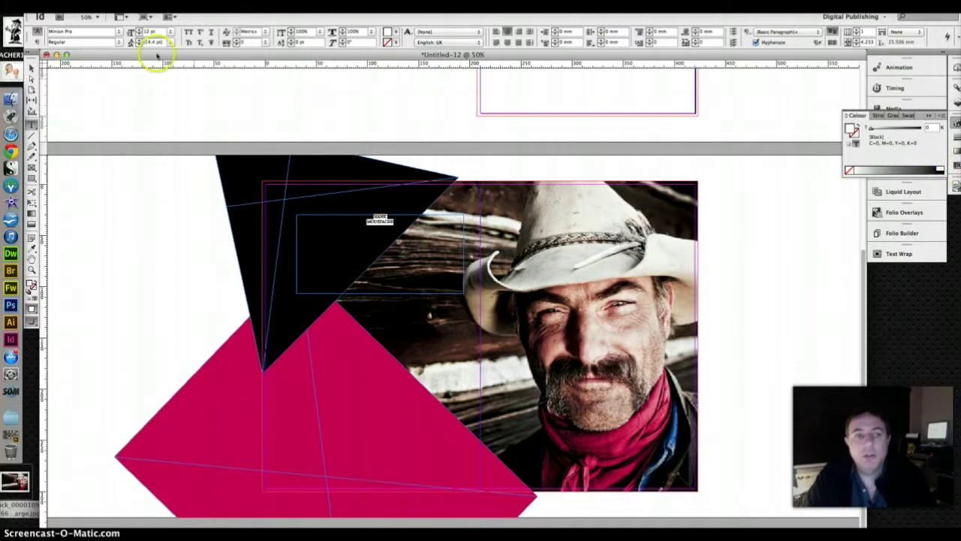
Step: Set the headline font to Grunge Face
{"action": "left_click", "coordinate": [120, 34]}
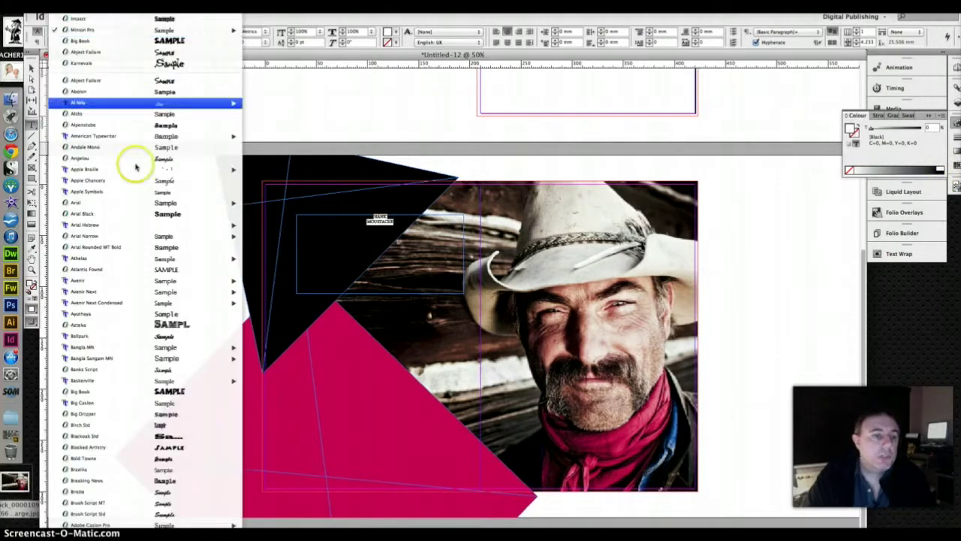
{"action": "mouse_move", "coordinate": [139, 285]}
{"action": "scroll", "coordinate": [139, 286], "scroll_direction": "down", "scroll_amount": 15}
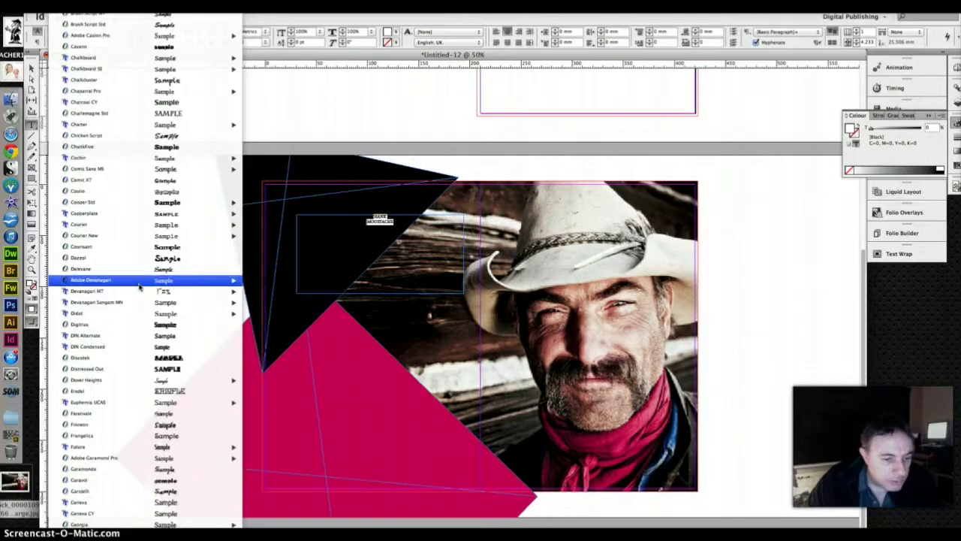
{"action": "scroll", "coordinate": [139, 285], "scroll_direction": "down", "scroll_amount": 5}
{"action": "left_click", "coordinate": [139, 288]}
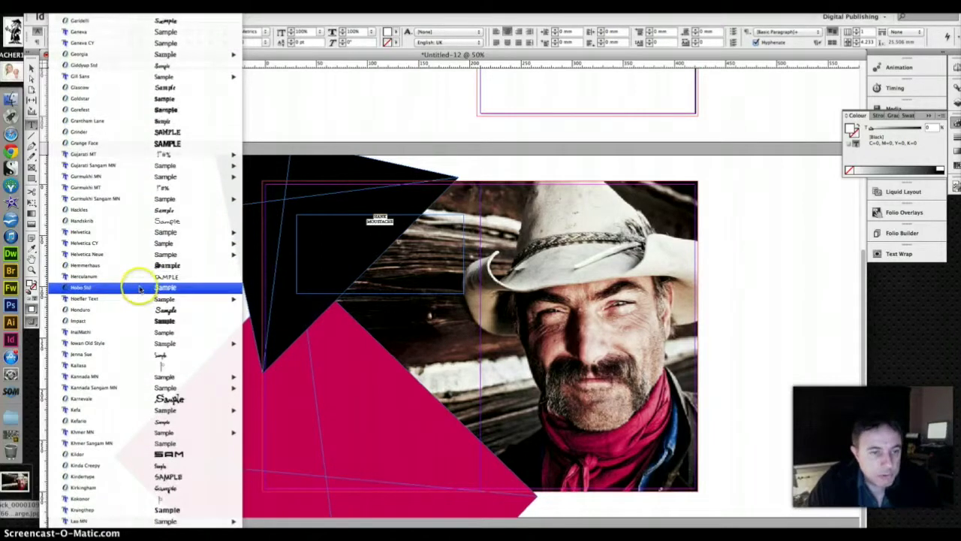
{"action": "scroll", "coordinate": [139, 287], "scroll_direction": "down", "scroll_amount": 10}
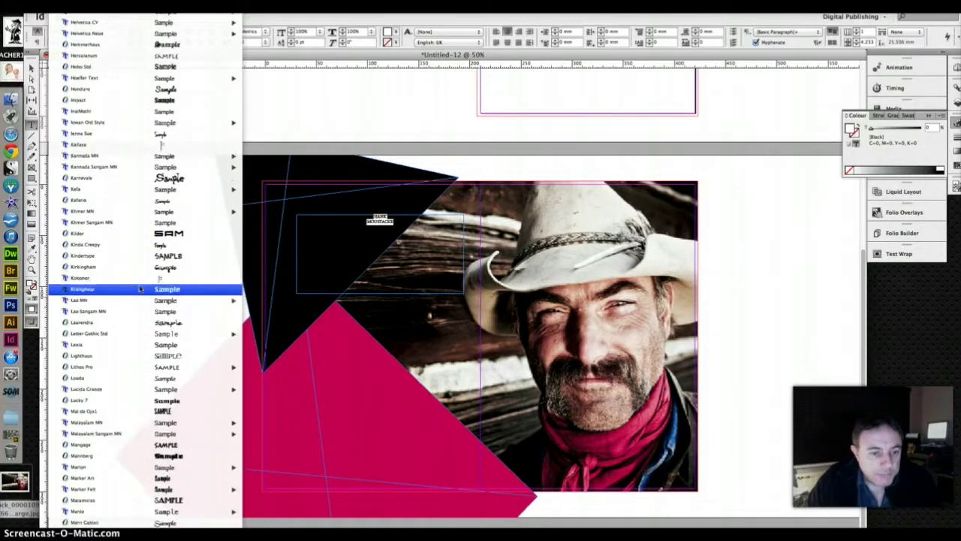
{"action": "scroll", "coordinate": [138, 287], "scroll_direction": "down", "scroll_amount": 12}
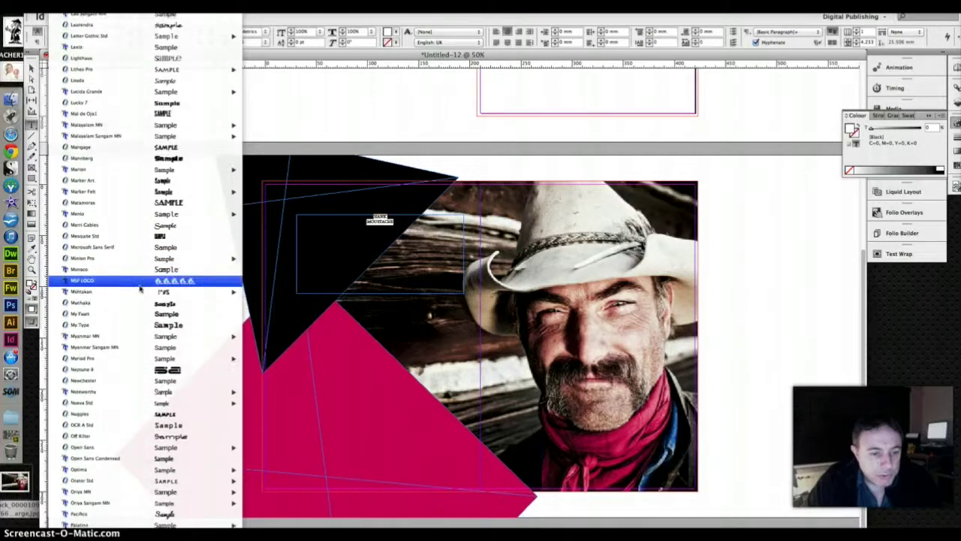
{"action": "scroll", "coordinate": [139, 287], "scroll_direction": "down", "scroll_amount": 12}
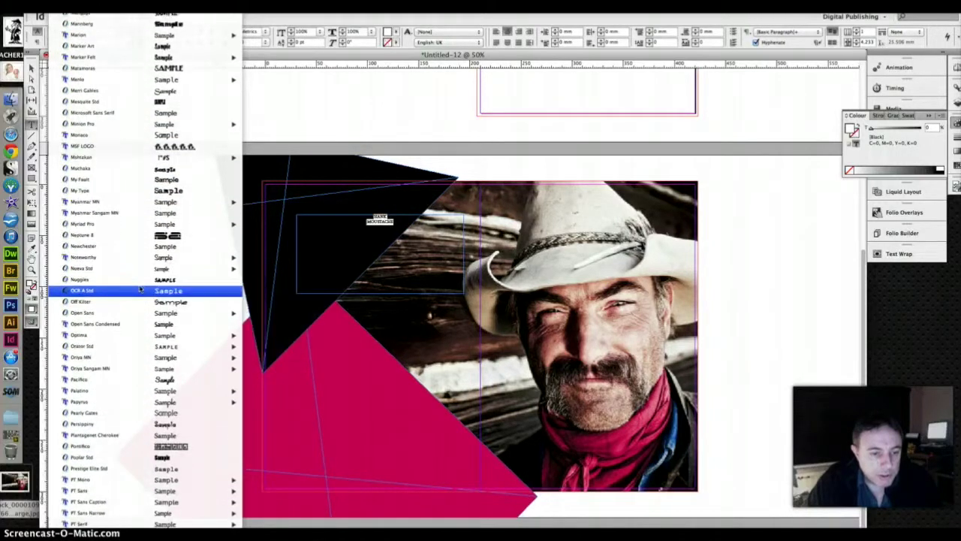
{"action": "scroll", "coordinate": [139, 287], "scroll_direction": "up", "scroll_amount": 20}
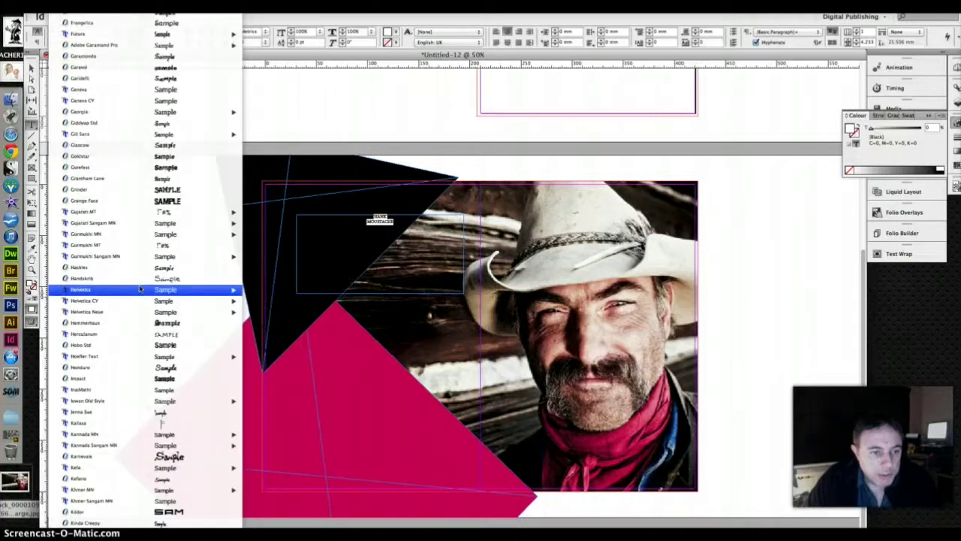
{"action": "scroll", "coordinate": [139, 289], "scroll_direction": "down", "scroll_amount": 12}
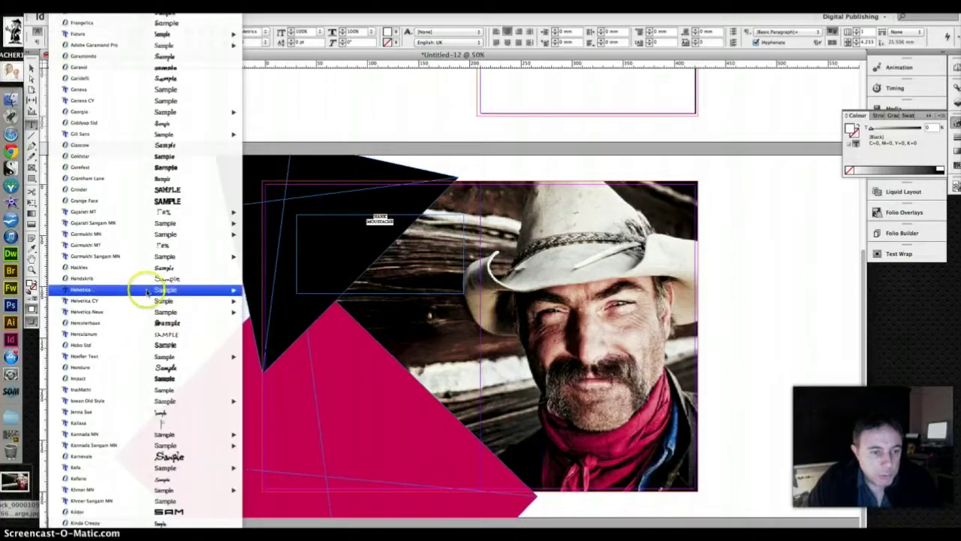
{"action": "left_click", "coordinate": [170, 204]}
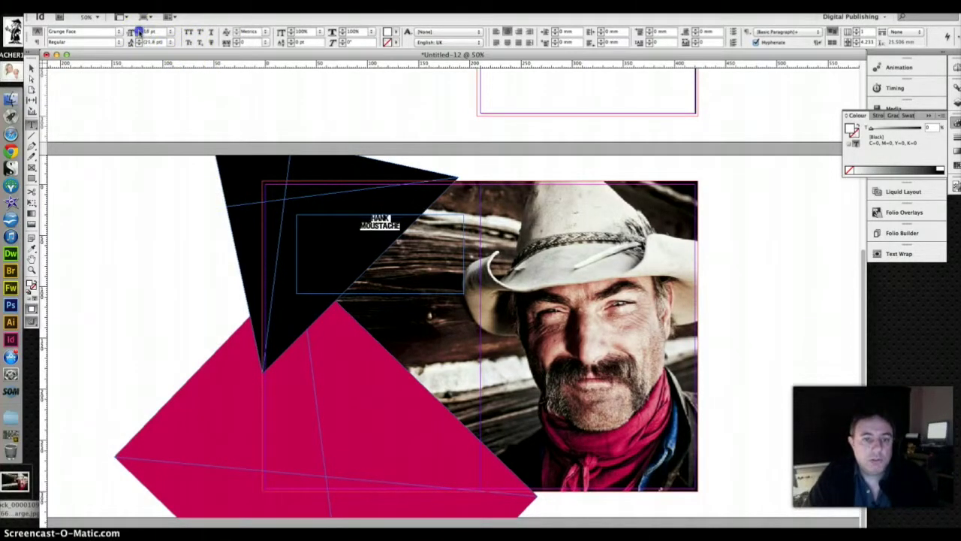
Step: Raise the headline font size step by step to its large final size
{"action": "left_click", "coordinate": [139, 30]}
{"action": "left_click", "coordinate": [139, 30]}
{"action": "left_click", "coordinate": [139, 30]}
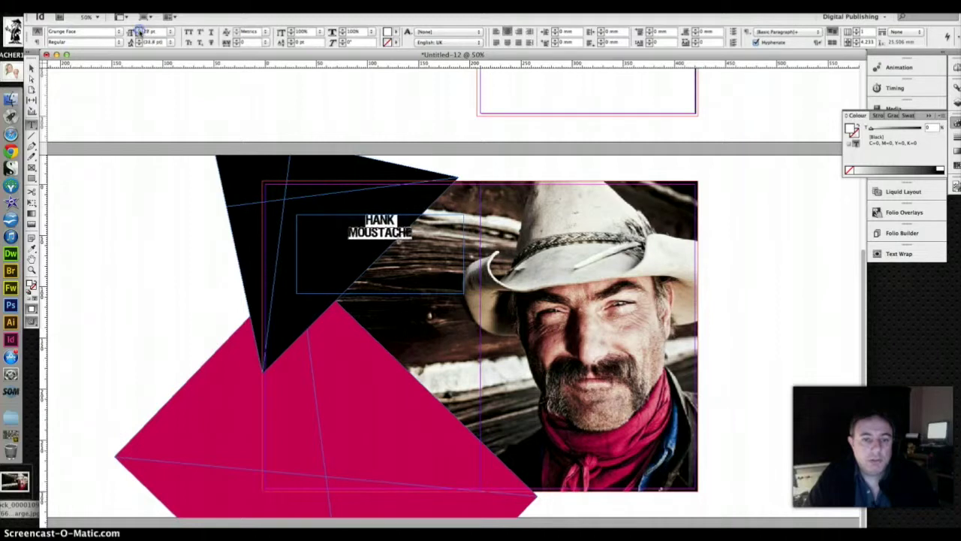
{"action": "left_click", "coordinate": [139, 30]}
{"action": "left_click", "coordinate": [139, 30]}
{"action": "left_click", "coordinate": [139, 31]}
{"action": "left_click", "coordinate": [139, 30]}
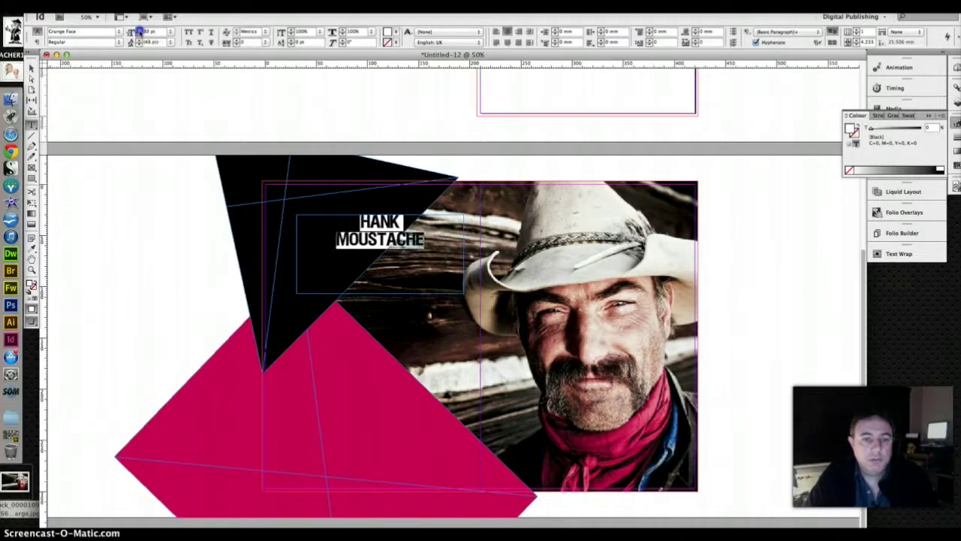
{"action": "left_click", "coordinate": [139, 30]}
{"action": "left_click", "coordinate": [139, 30]}
{"action": "left_click", "coordinate": [139, 30]}
{"action": "left_click", "coordinate": [139, 30]}
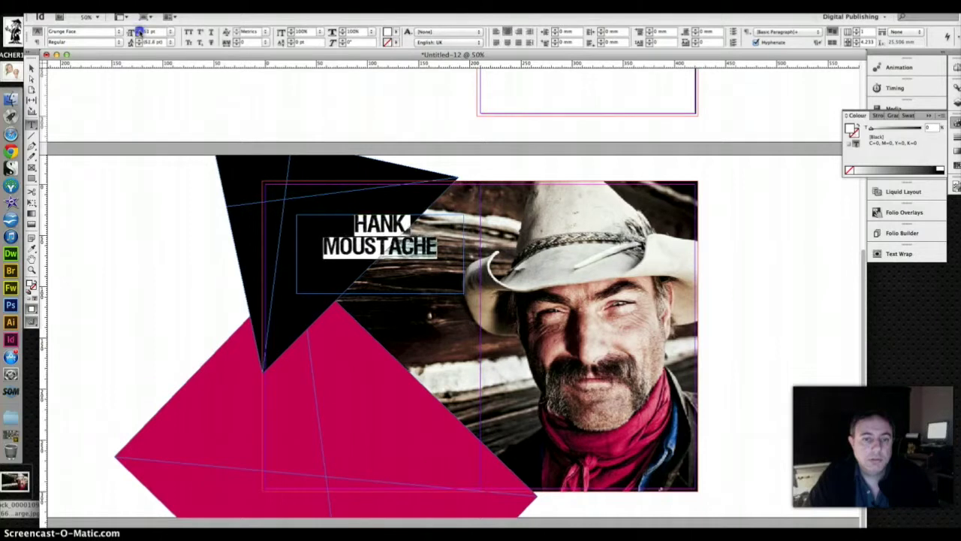
{"action": "left_click", "coordinate": [139, 30]}
{"action": "left_click", "coordinate": [31, 68]}
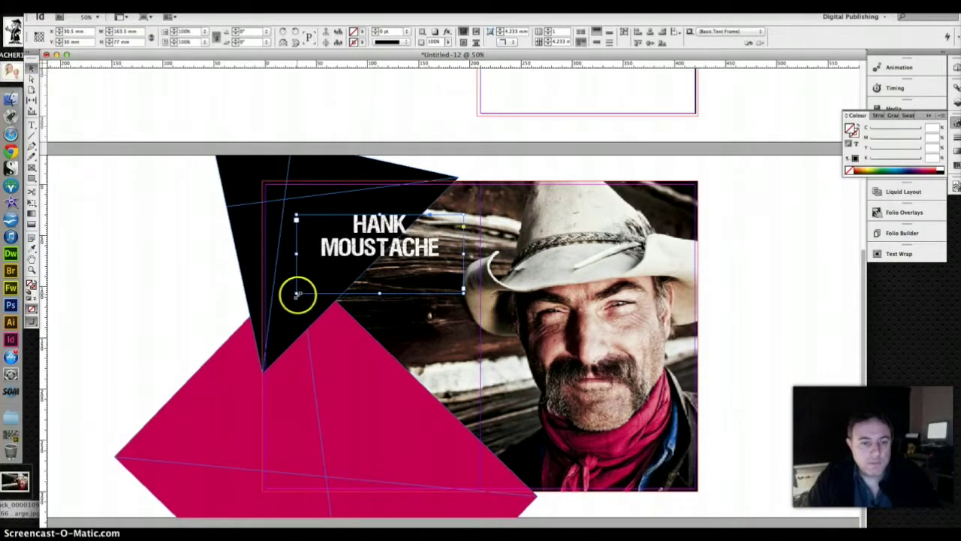
Step: Rotate the headline frame about 43.5° and fit it along the triangle's diagonal, checking in Preview
{"action": "left_click_drag", "start_coordinate": [295, 295], "coordinate": [357, 323]}
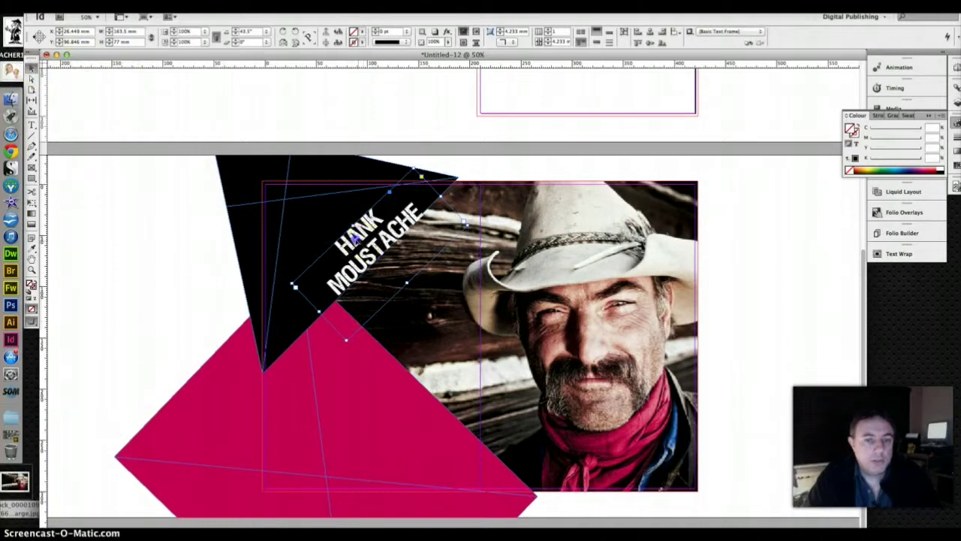
{"action": "left_click_drag", "start_coordinate": [355, 236], "coordinate": [325, 240]}
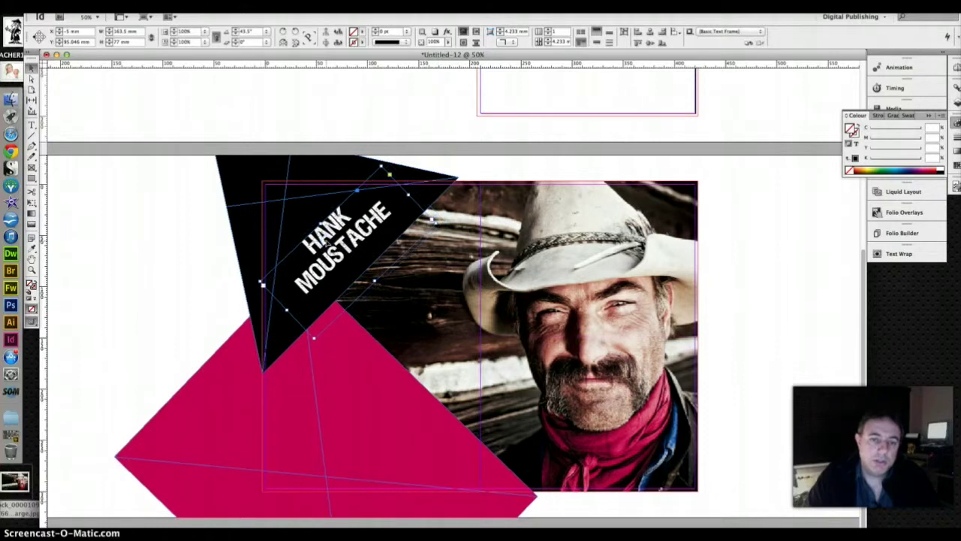
{"action": "left_click", "coordinate": [133, 214]}
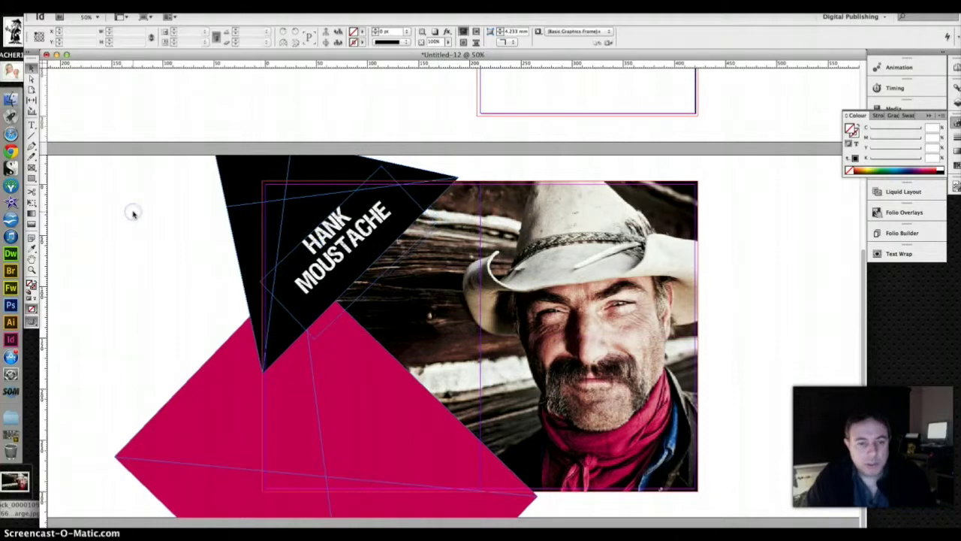
{"action": "key", "text": "w"}
{"action": "key", "text": "w"}
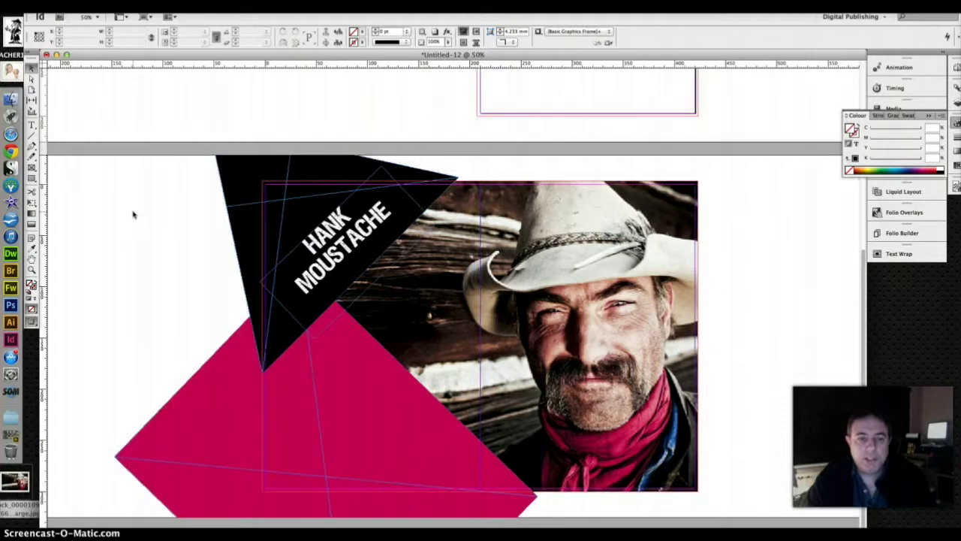
{"action": "mouse_move", "coordinate": [309, 240]}
{"action": "left_mouse_down"}
{"action": "mouse_move", "coordinate": [315, 248]}
{"action": "mouse_move", "coordinate": [298, 243]}
{"action": "left_mouse_up"}
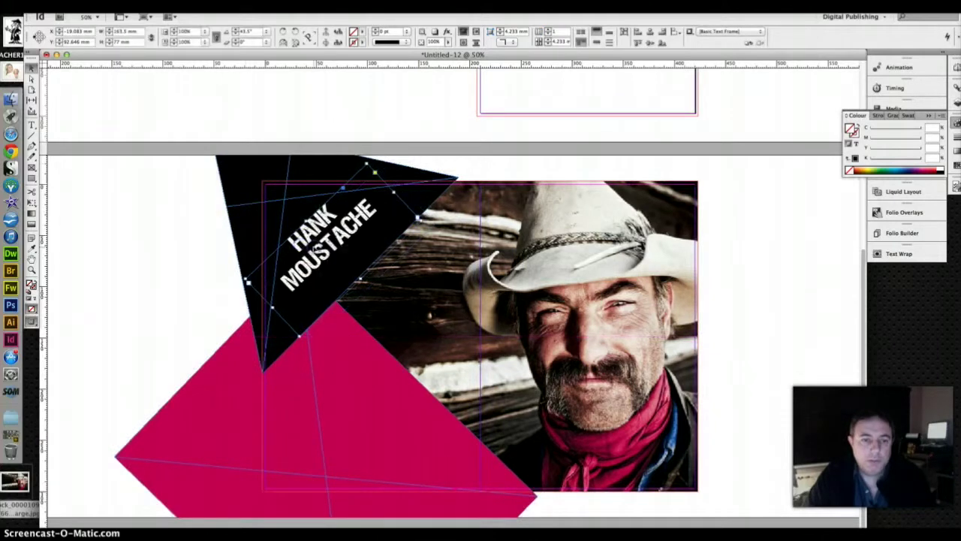
{"action": "key", "text": "w"}
{"action": "left_click", "coordinate": [178, 240]}
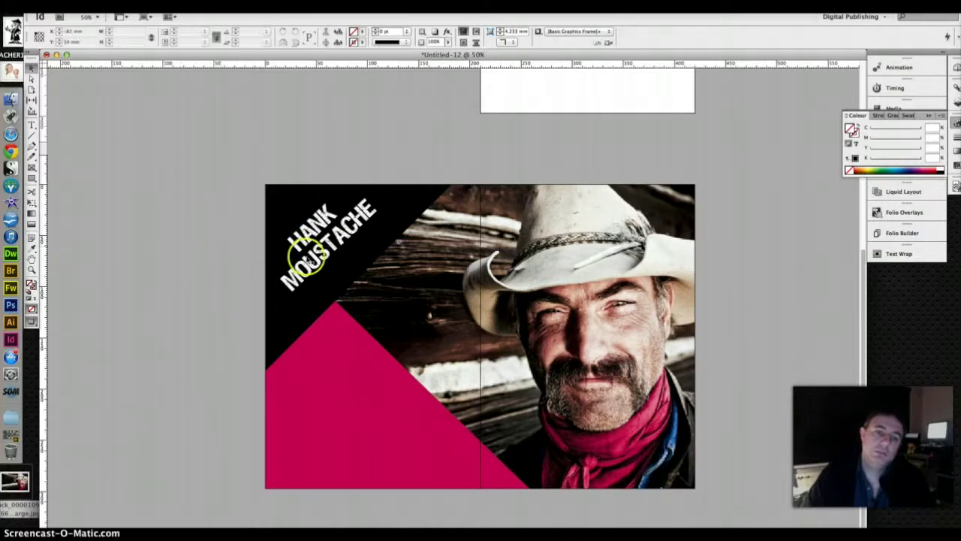
{"action": "left_click_drag", "start_coordinate": [306, 259], "coordinate": [303, 262]}
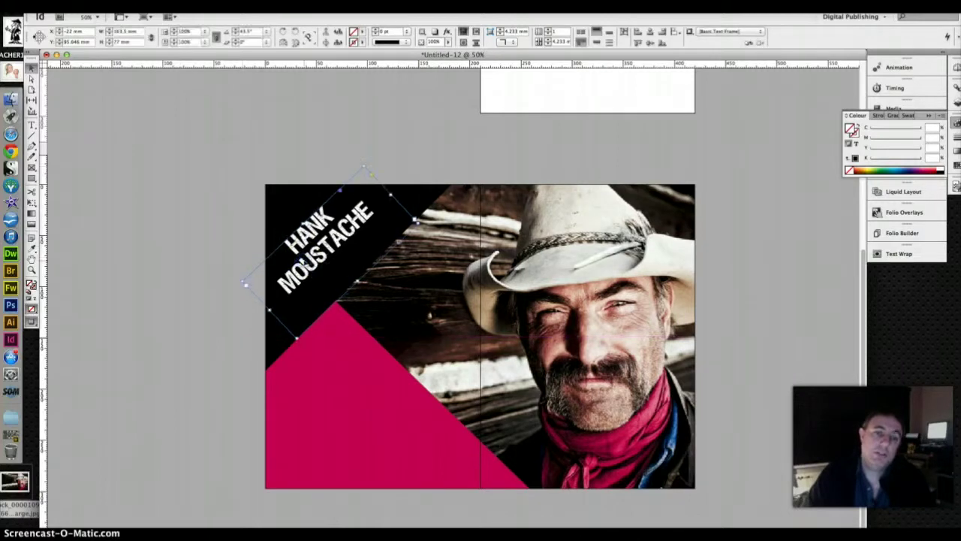
{"action": "left_click", "coordinate": [237, 247]}
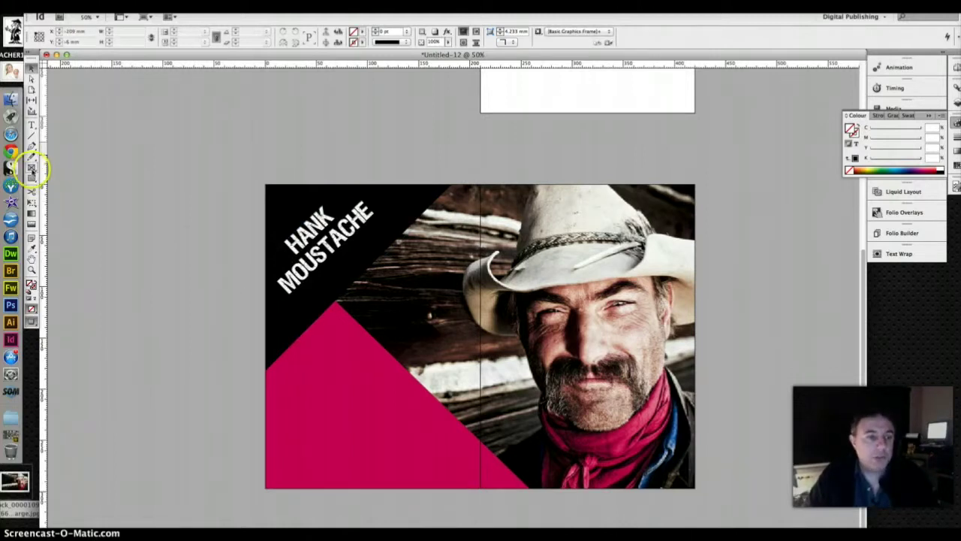
Step: Draw a frame across the pink triangle and photo, fill it with placeholder text, and select it all
{"action": "left_click", "coordinate": [32, 169]}
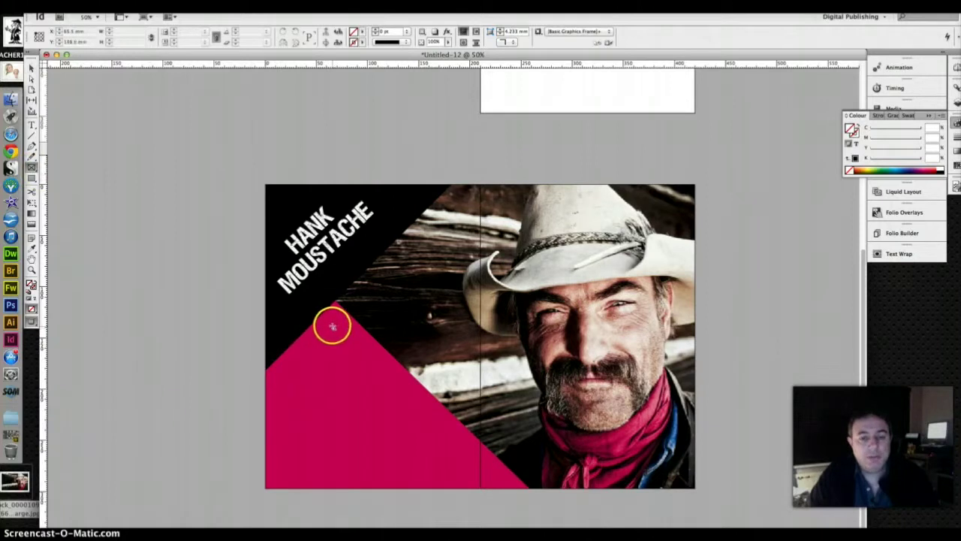
{"action": "left_click_drag", "start_coordinate": [333, 325], "coordinate": [587, 412]}
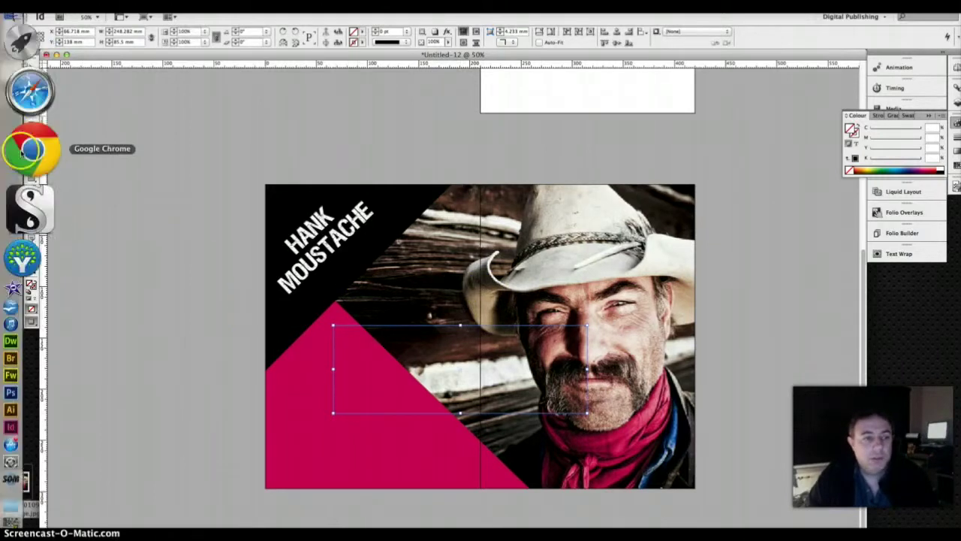
{"action": "left_click", "coordinate": [32, 123]}
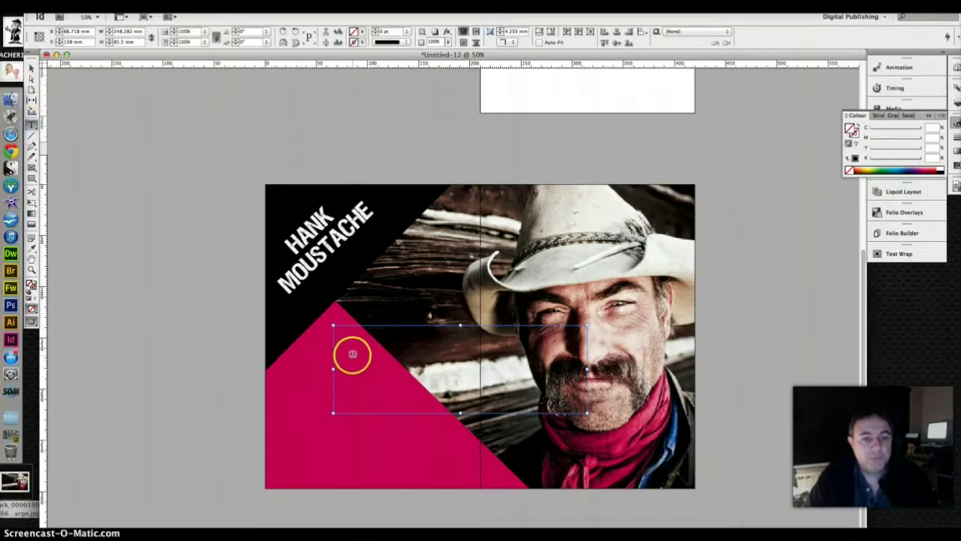
{"action": "left_click", "coordinate": [351, 353]}
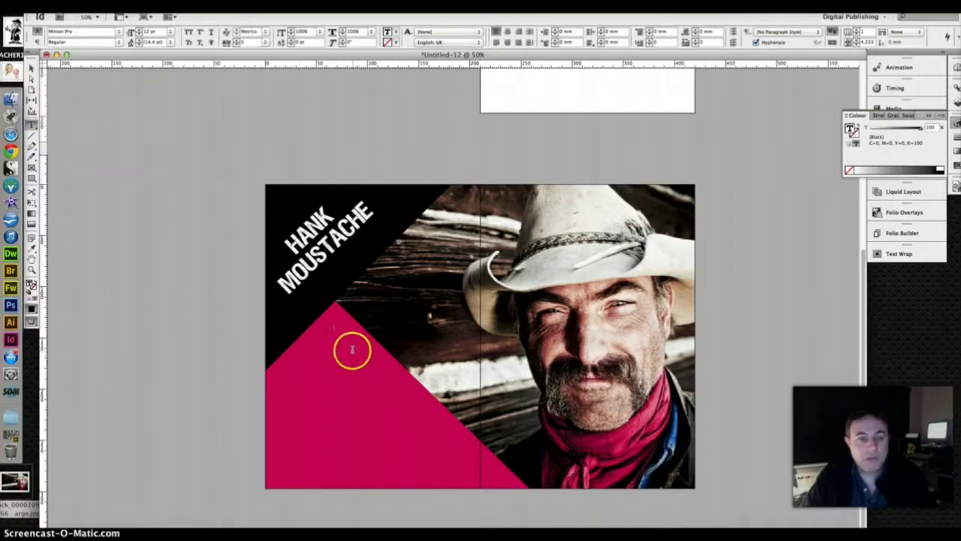
{"action": "scroll", "coordinate": [349, 344], "scroll_direction": "right", "scroll_amount": 3}
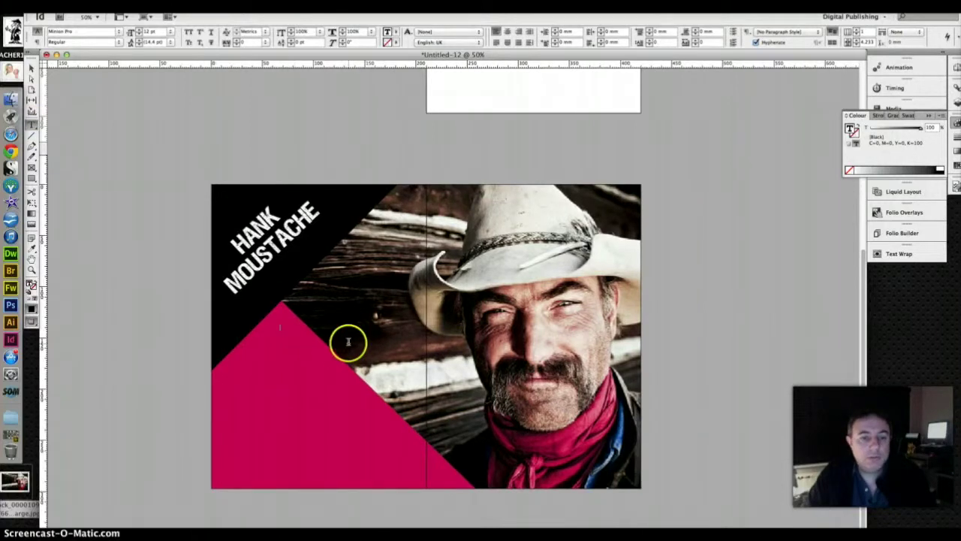
{"action": "right_click", "coordinate": [305, 364]}
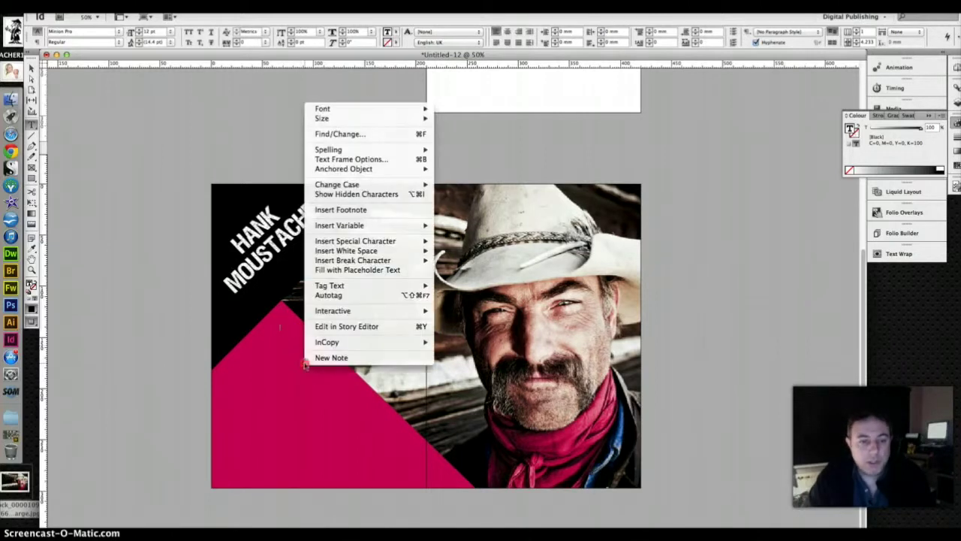
{"action": "left_click", "coordinate": [356, 271]}
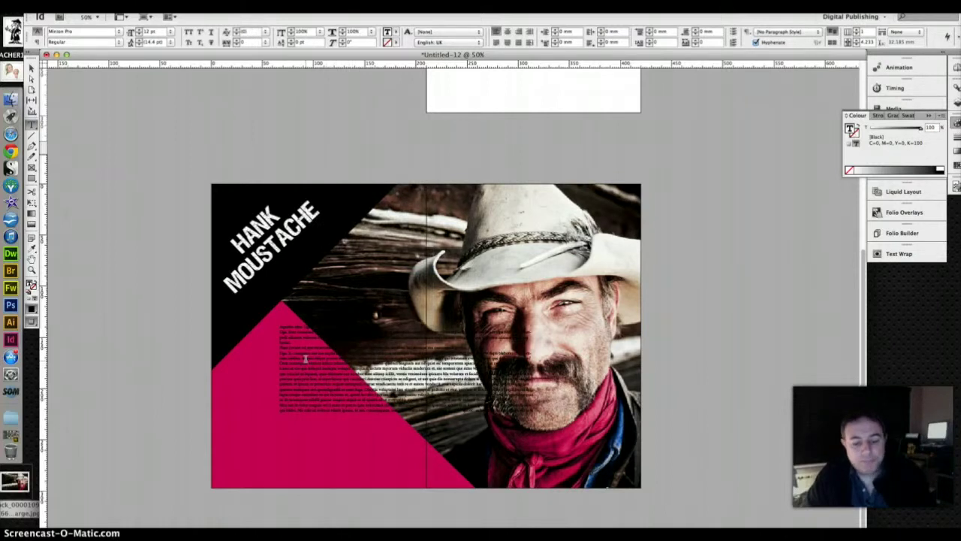
{"action": "key", "text": "super+a"}
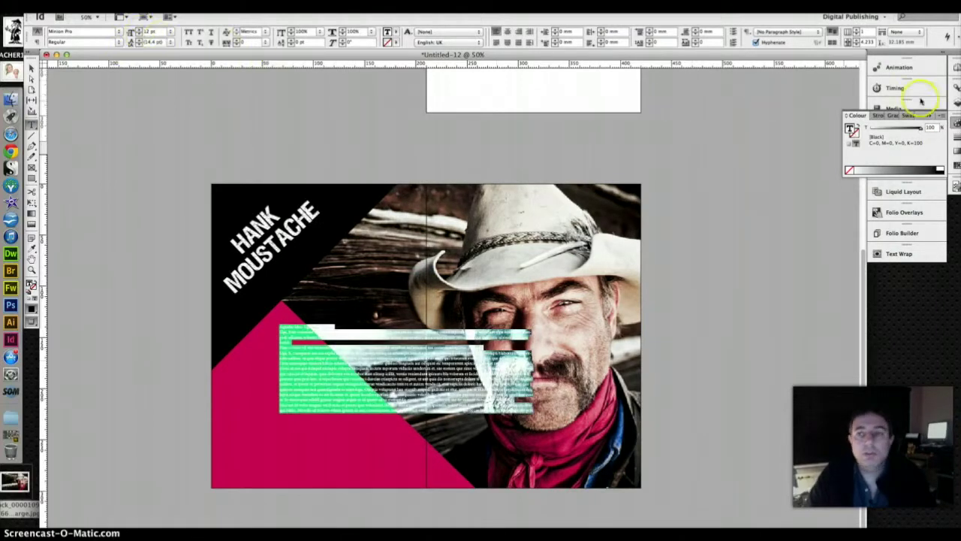
Step: Set the body text to Paper colour, Helvetica Light, 24 pt
{"action": "left_click", "coordinate": [940, 167]}
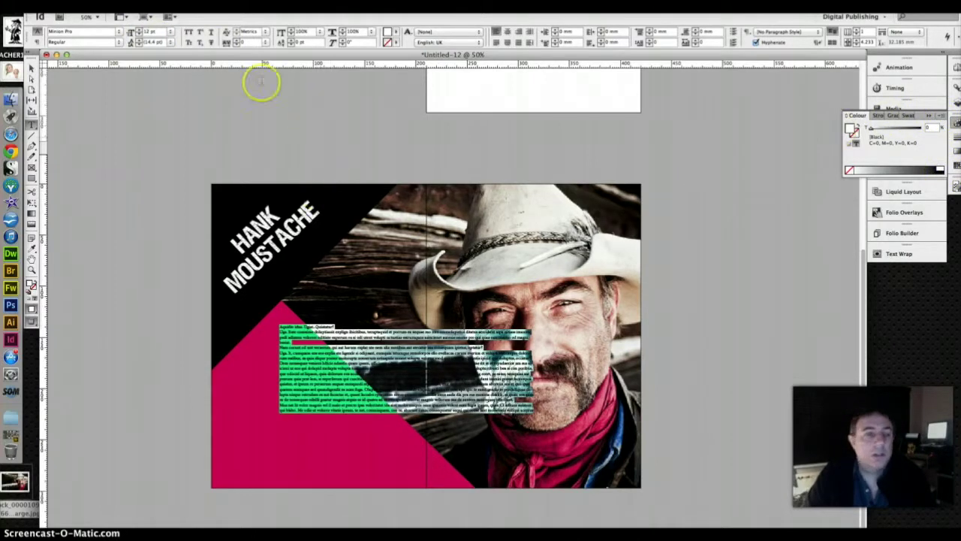
{"action": "left_click", "coordinate": [119, 32]}
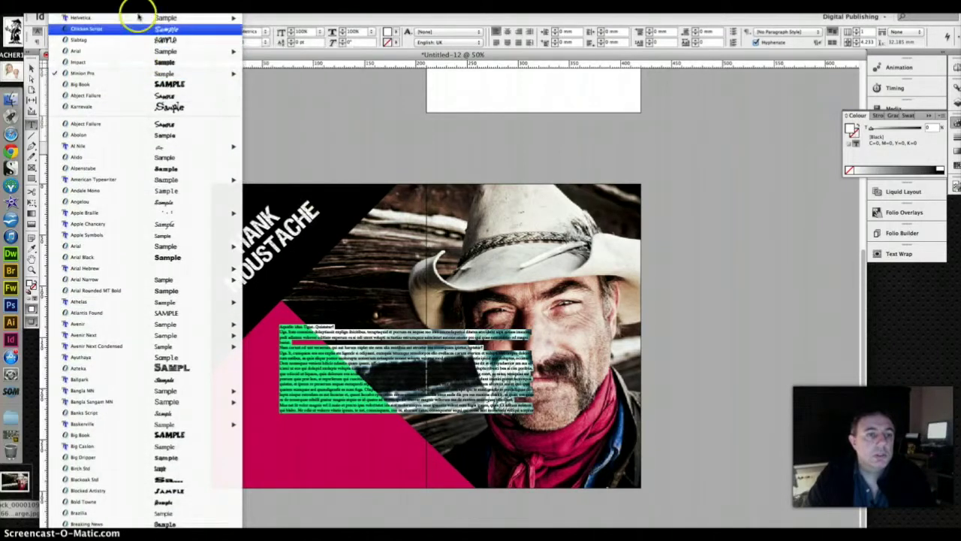
{"action": "mouse_move", "coordinate": [136, 21]}
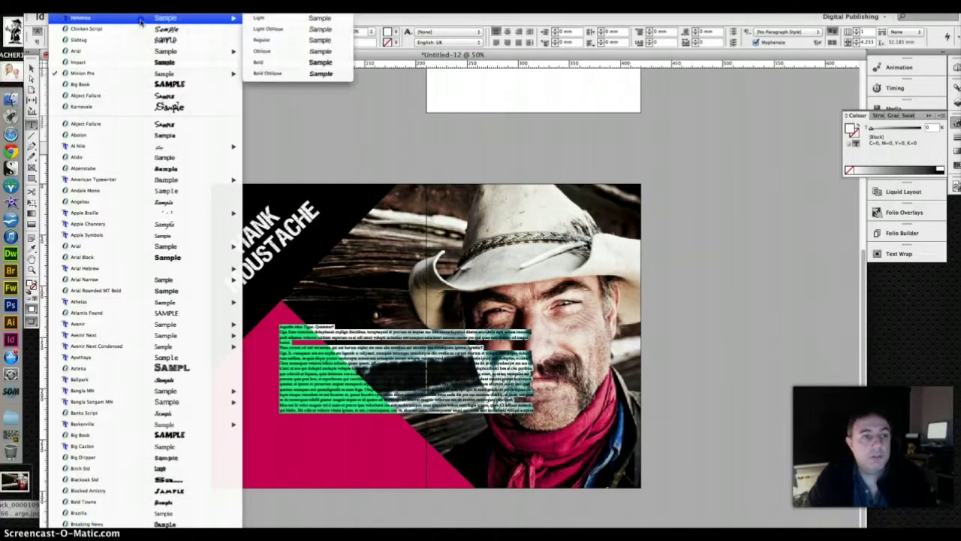
{"action": "left_click", "coordinate": [259, 18]}
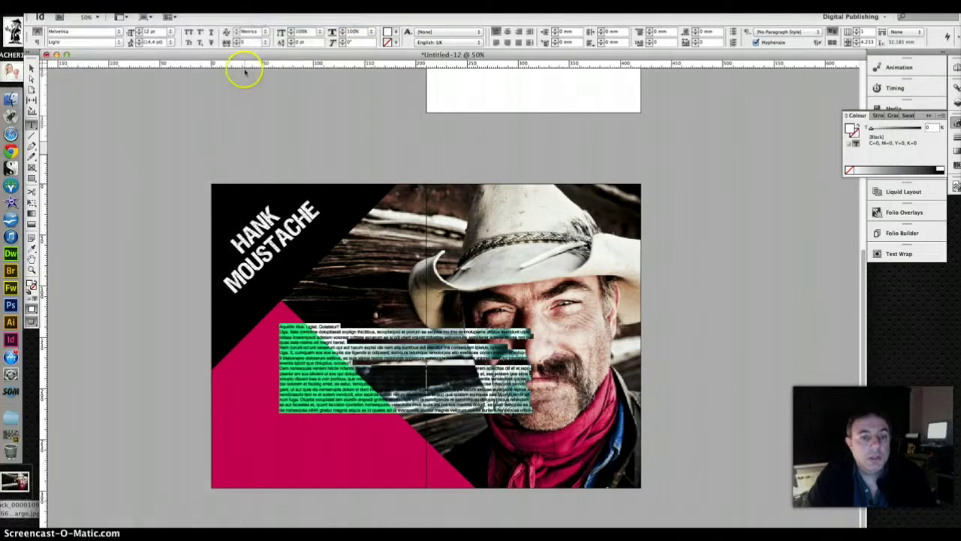
{"action": "key", "text": "Up"}
{"action": "key", "text": "Up"}
{"action": "key", "text": "Up"}
{"action": "key", "text": "Up"}
{"action": "key", "text": "Up"}
{"action": "key", "text": "Up"}
{"action": "key", "text": "Up"}
{"action": "key", "text": "Up"}
{"action": "key", "text": "Up"}
{"action": "key", "text": "Up"}
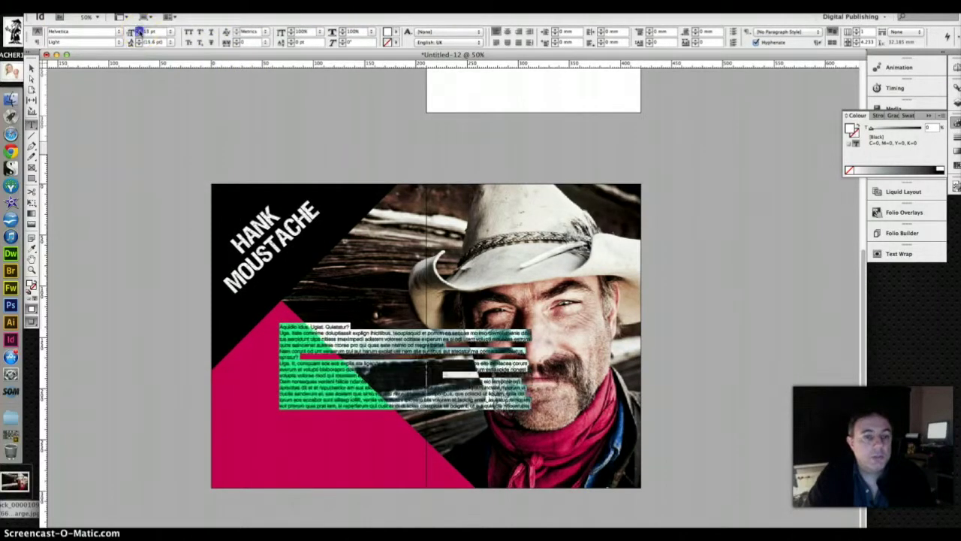
{"action": "key", "text": "Up"}
{"action": "key", "text": "Up"}
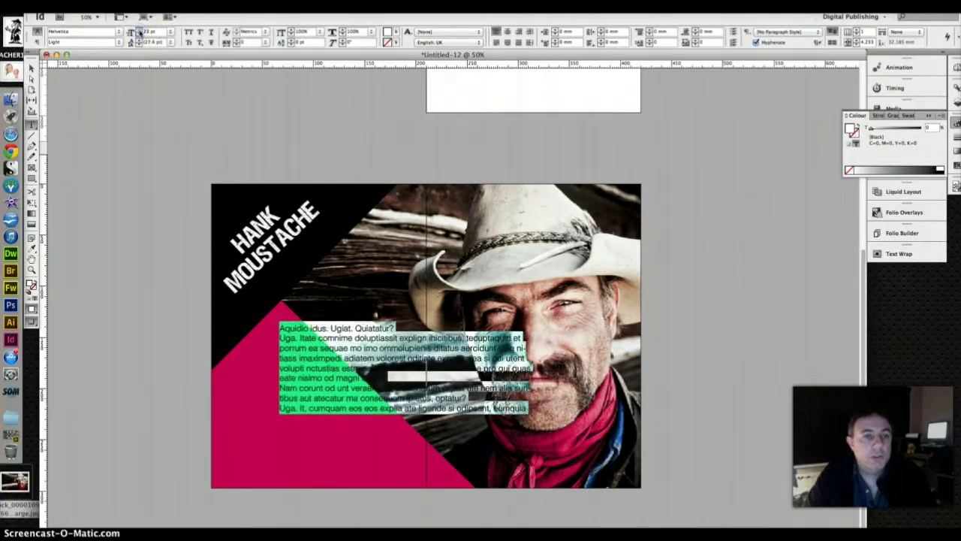
{"action": "left_click", "coordinate": [34, 69]}
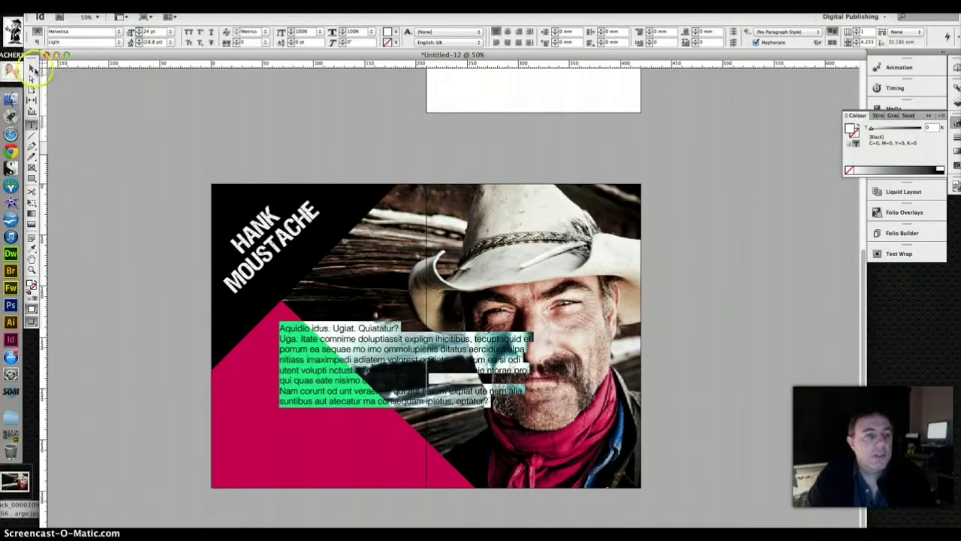
{"action": "left_click", "coordinate": [32, 70]}
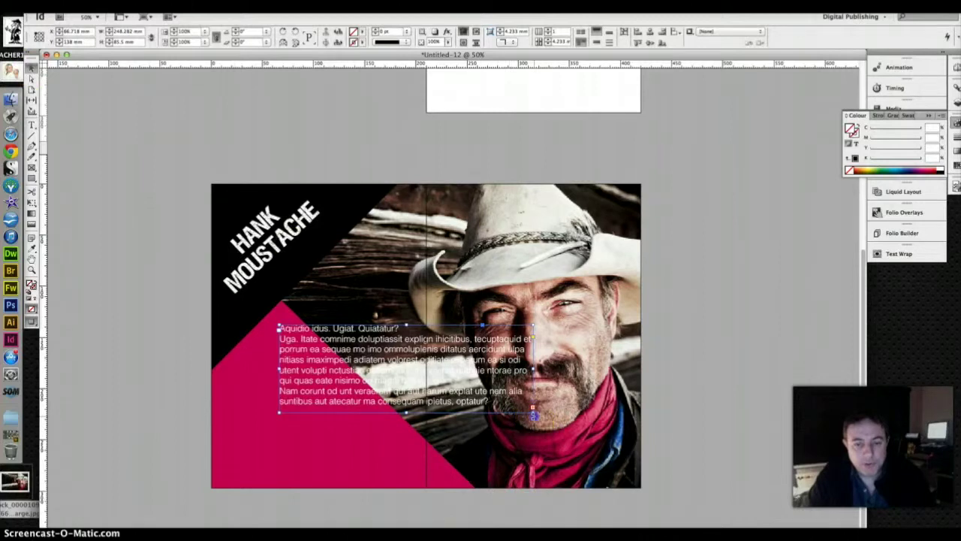
Step: Rotate, move and shrink the body text frame to run diagonally inside the pink triangle
{"action": "left_click_drag", "start_coordinate": [533, 415], "coordinate": [457, 475]}
{"action": "left_click_drag", "start_coordinate": [382, 332], "coordinate": [335, 410]}
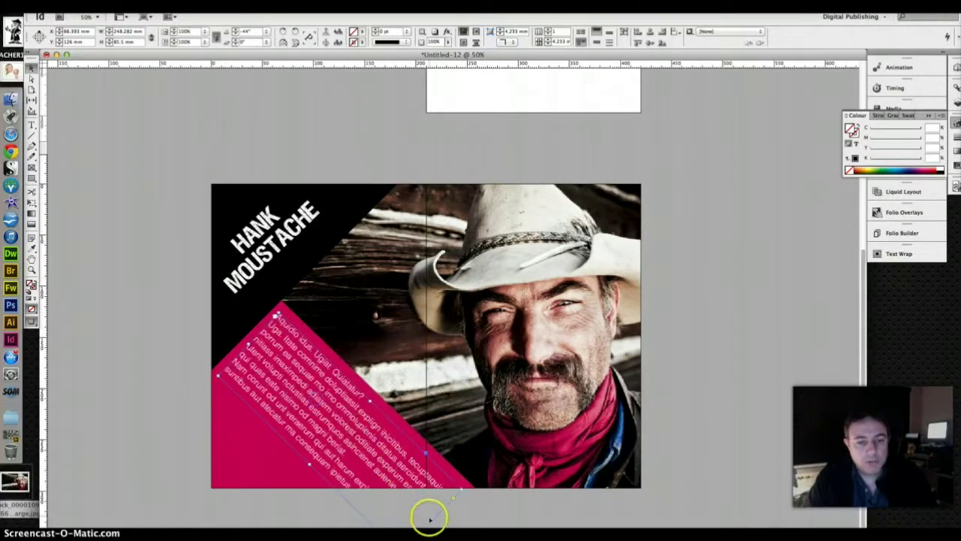
{"action": "left_click_drag", "start_coordinate": [429, 519], "coordinate": [353, 453]}
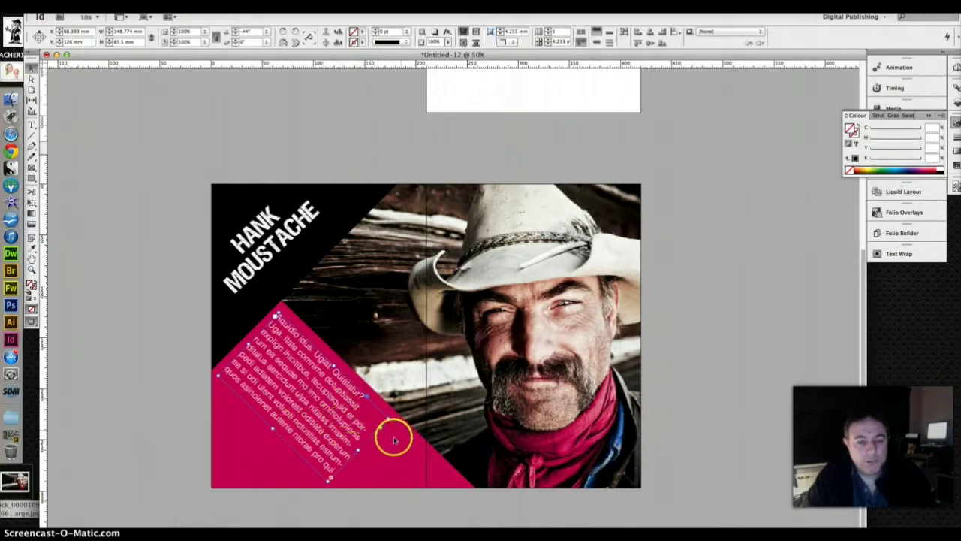
{"action": "left_click", "coordinate": [181, 364]}
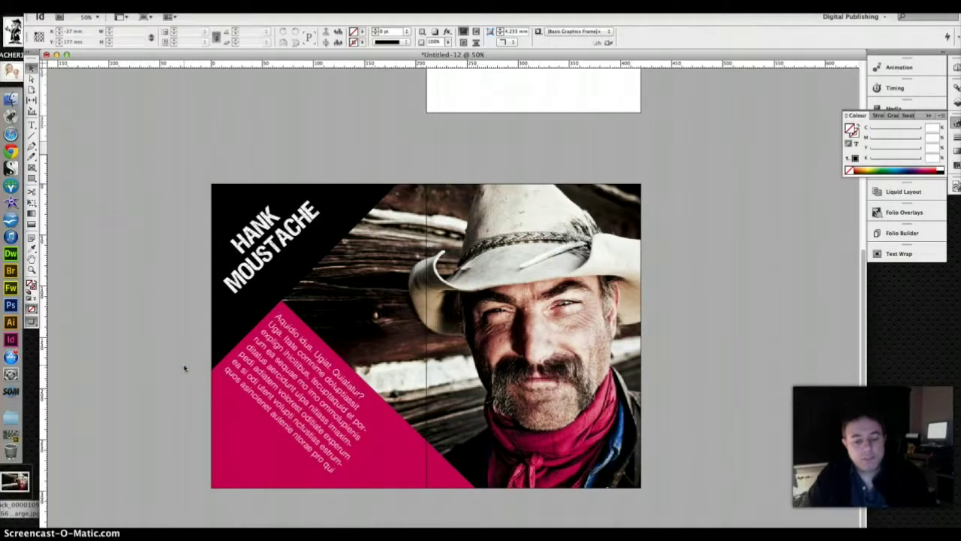
{"action": "key", "text": "w"}
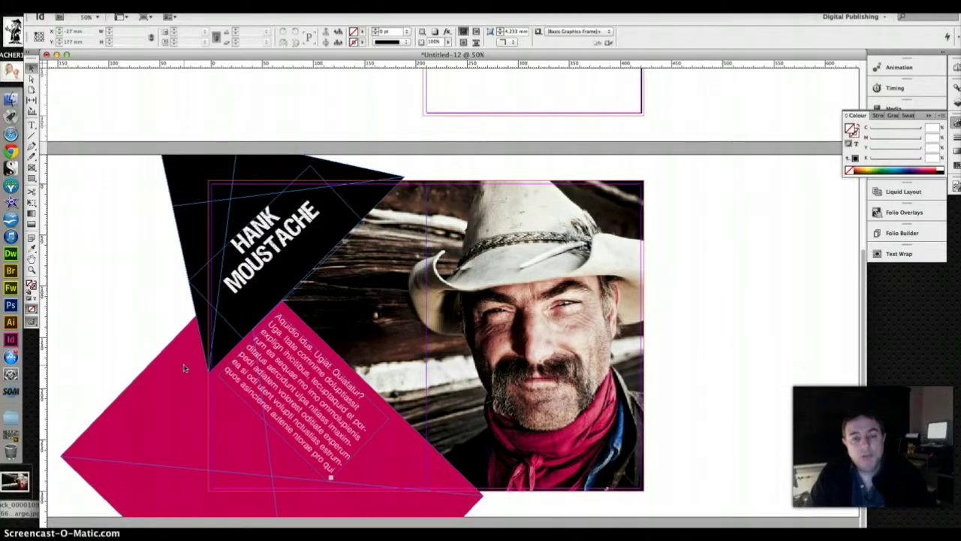
{"action": "key", "text": "w"}
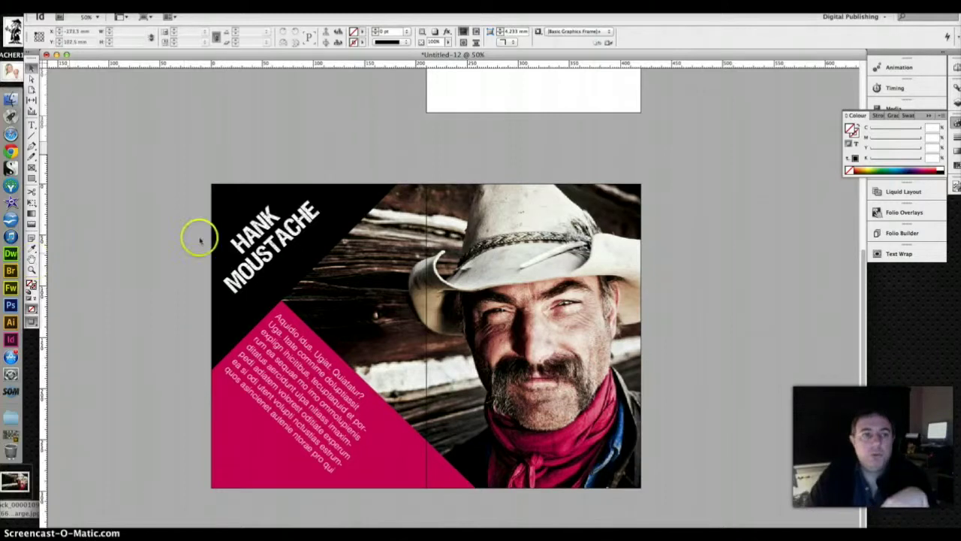
{"action": "left_click", "coordinate": [180, 1]}
{"action": "mouse_move", "coordinate": [187, 34]}
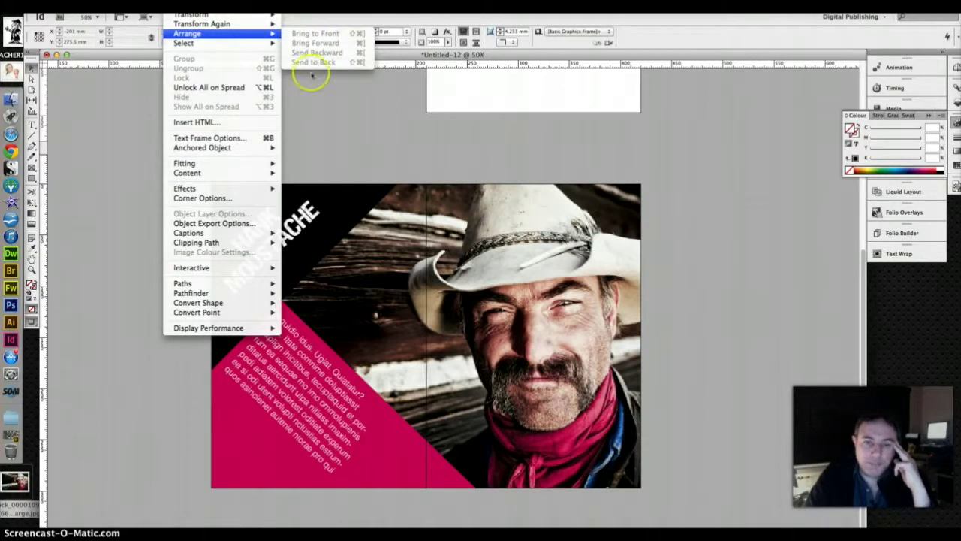
{"action": "left_click", "coordinate": [332, 158]}
{"action": "left_click", "coordinate": [197, 257]}
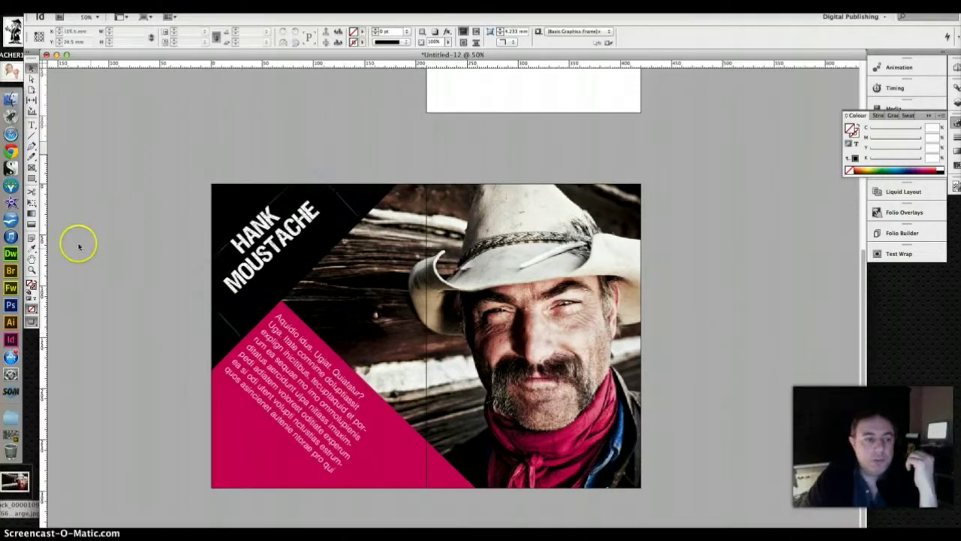
{"action": "left_click", "coordinate": [32, 169]}
{"action": "left_click", "coordinate": [31, 169]}
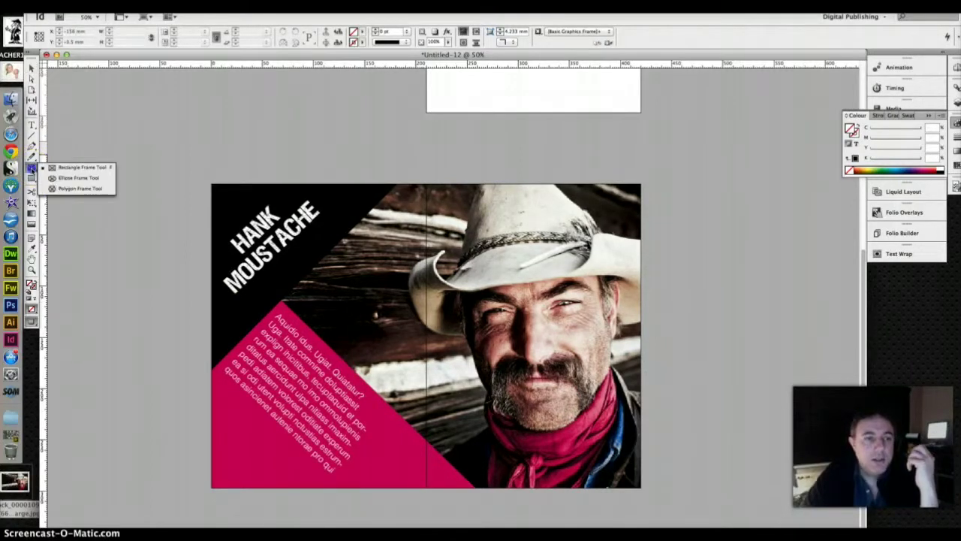
{"action": "left_click", "coordinate": [188, 156]}
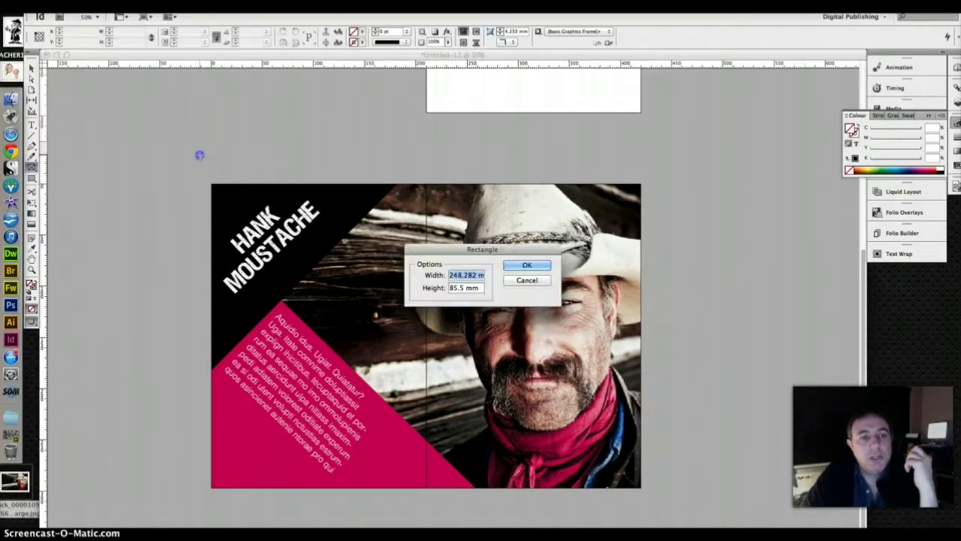
{"action": "left_click", "coordinate": [535, 281]}
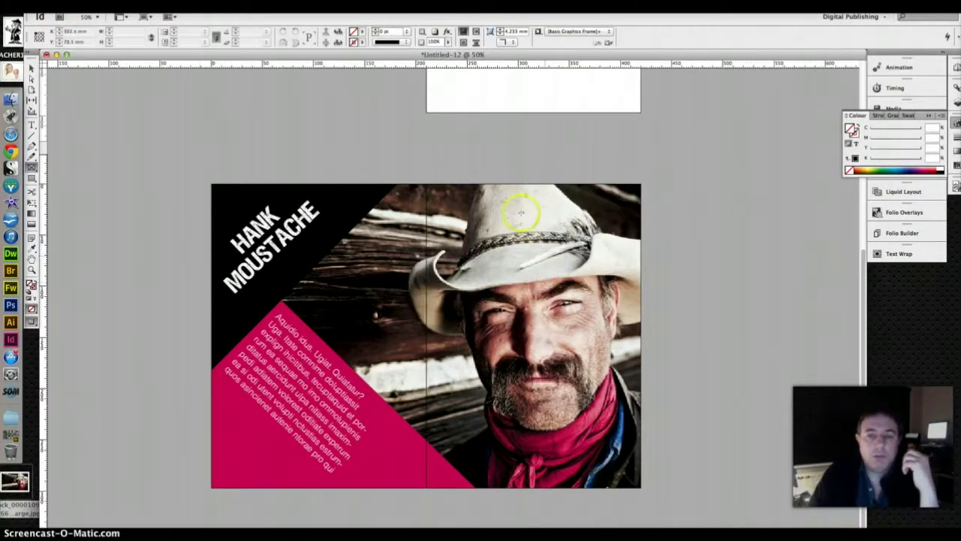